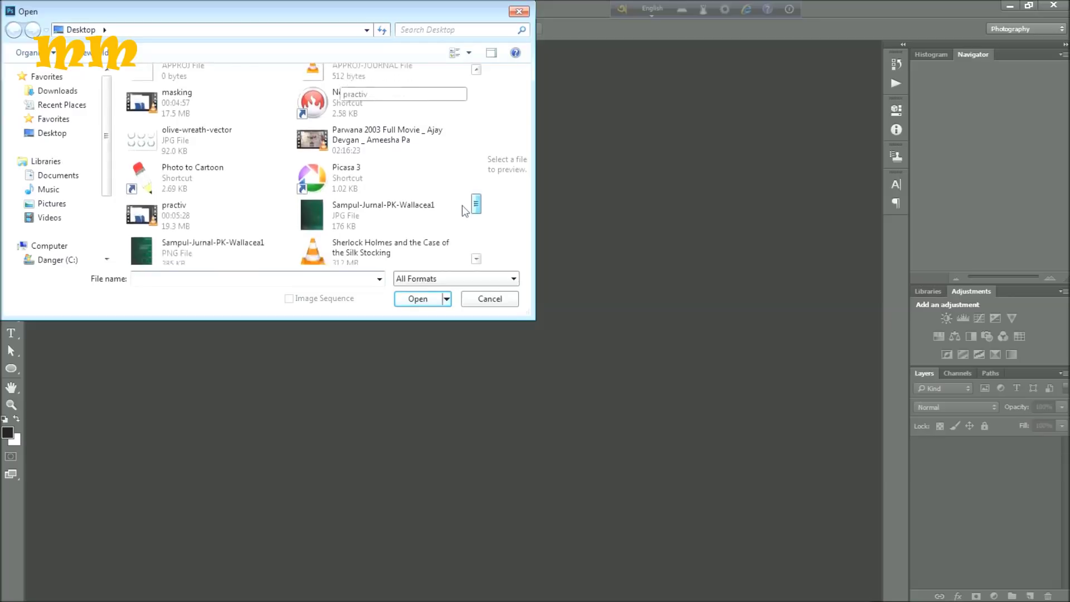
Open the wallpaper-1074807 photo from the Open dialog's file list
{"action": "left_click_drag", "start_coordinate": [460, 216], "coordinate": [454, 244]}
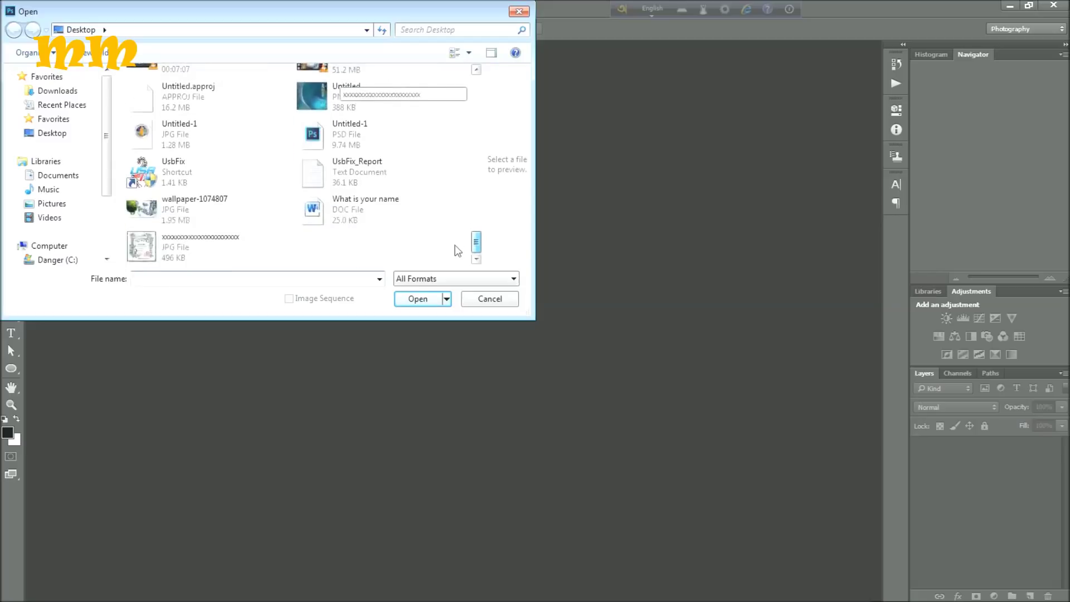
{"action": "left_click", "coordinate": [194, 212]}
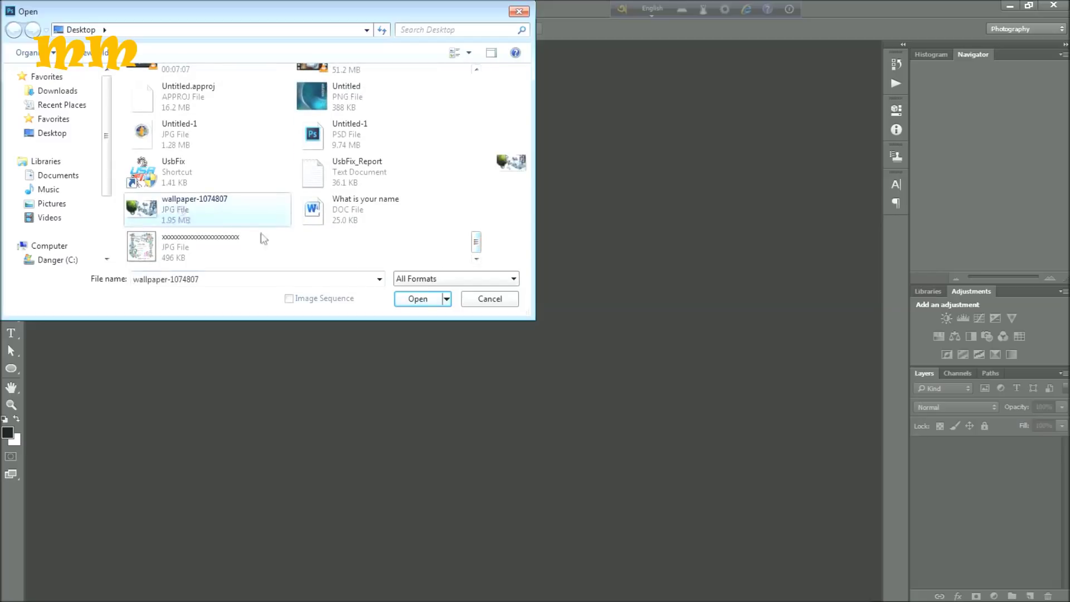
{"action": "left_click", "coordinate": [418, 299]}
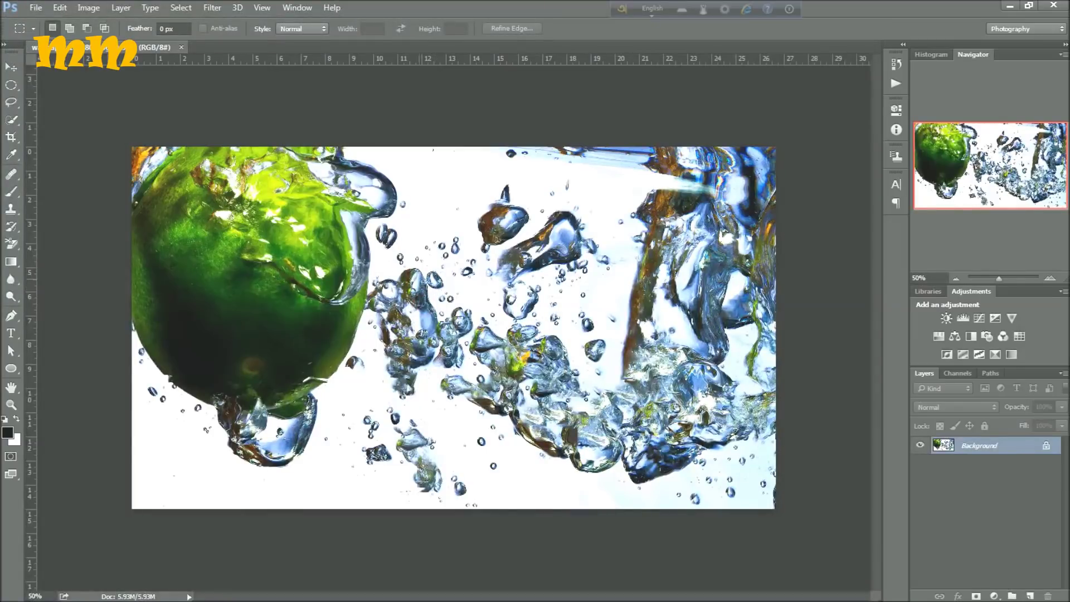
Open garden-roses via File > Open, then return to the water-splash document
{"action": "left_click", "coordinate": [35, 10]}
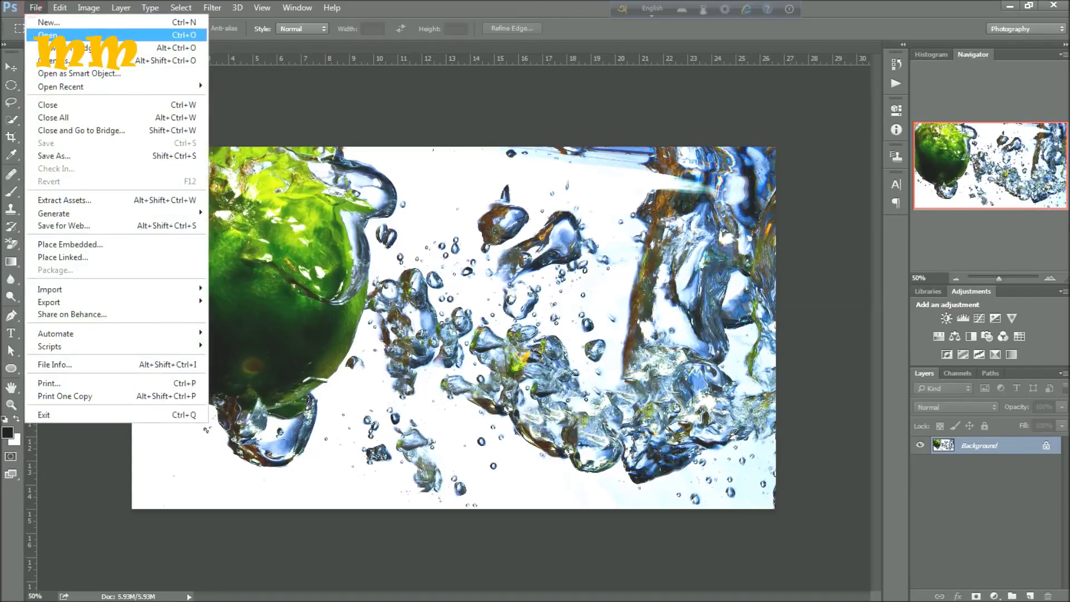
{"action": "left_click", "coordinate": [50, 33]}
{"action": "left_click_drag", "start_coordinate": [477, 86], "coordinate": [477, 158]}
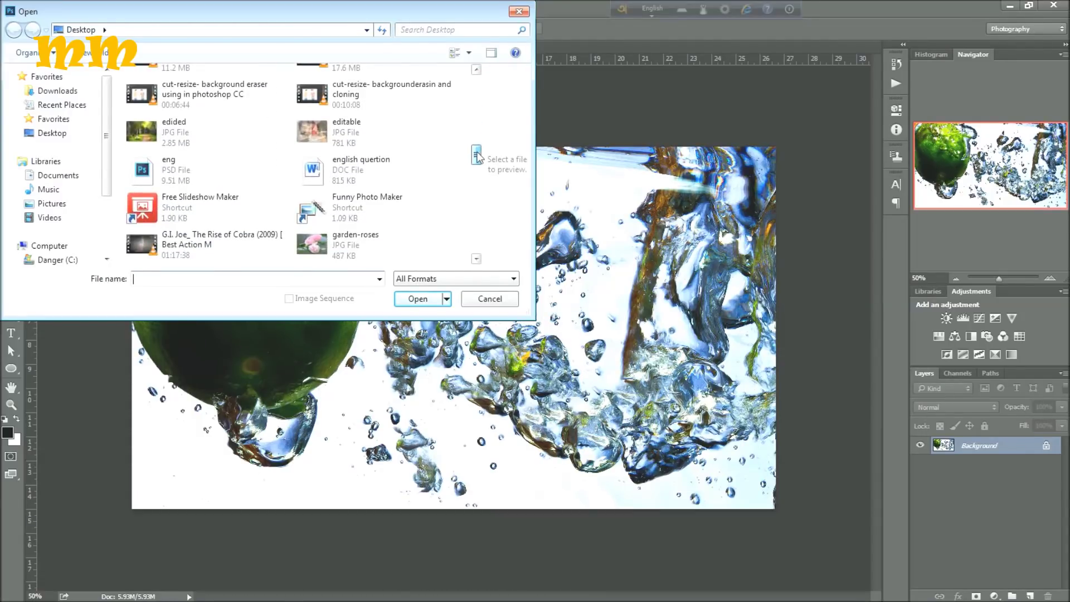
{"action": "left_click", "coordinate": [352, 248]}
{"action": "left_click", "coordinate": [433, 300]}
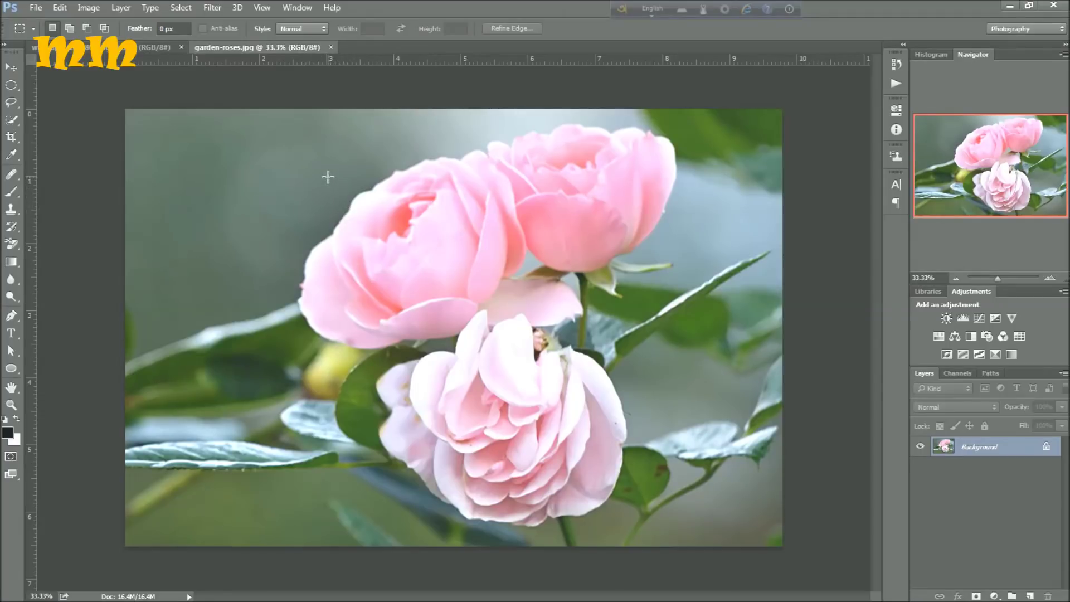
{"action": "left_click", "coordinate": [142, 47]}
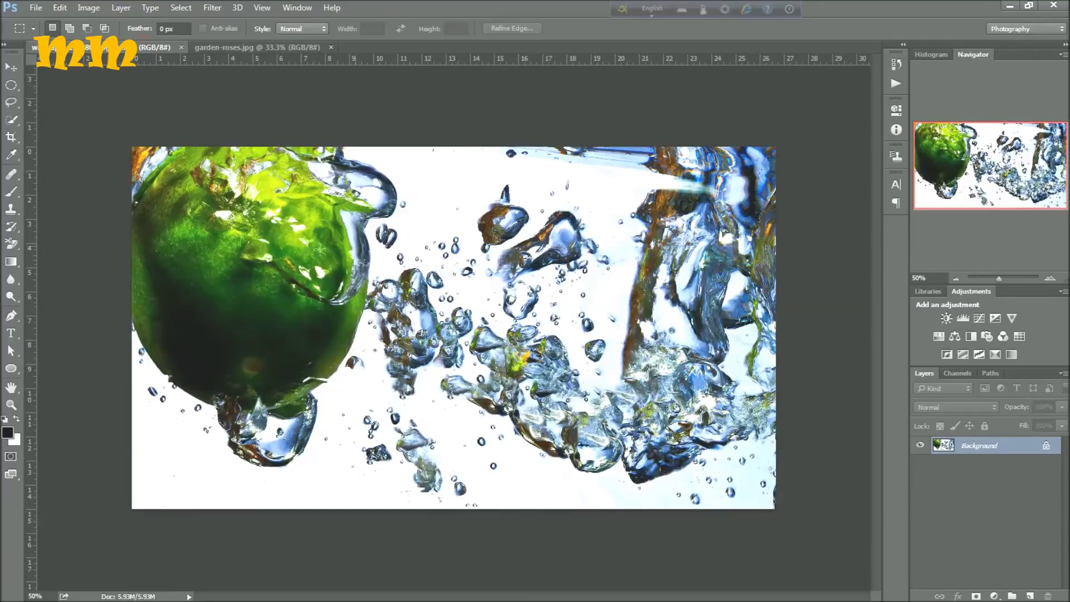
Make a small rectangular selection on the splash image, then deselect it
{"action": "left_click_drag", "start_coordinate": [398, 157], "coordinate": [407, 214]}
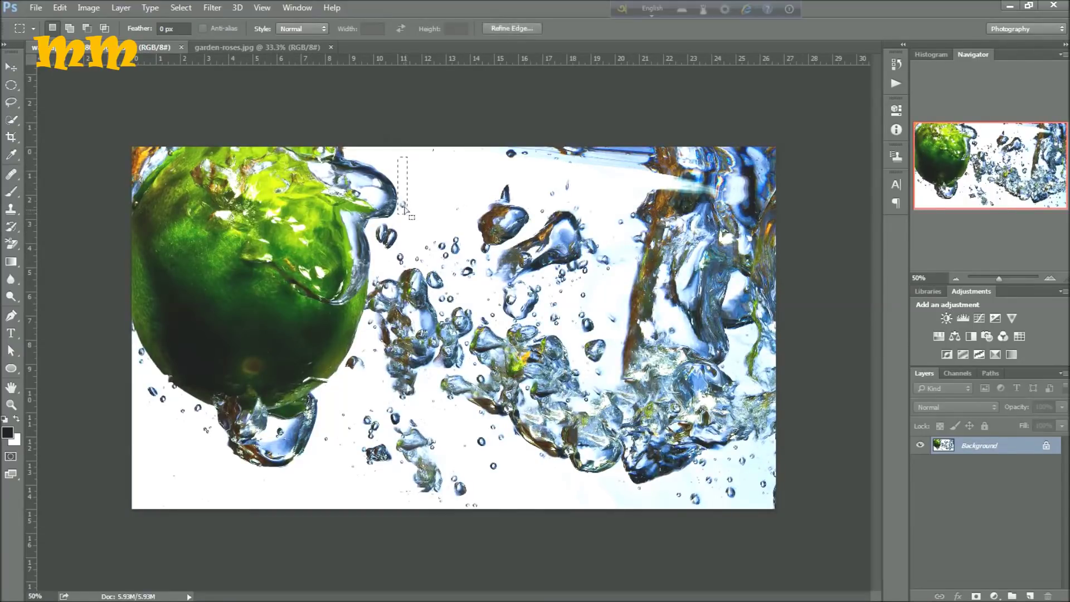
{"action": "right_click", "coordinate": [405, 175]}
{"action": "left_click", "coordinate": [446, 181]}
Lasso around the green apple and bring up Fill with Content-Aware
{"action": "left_click", "coordinate": [17, 106]}
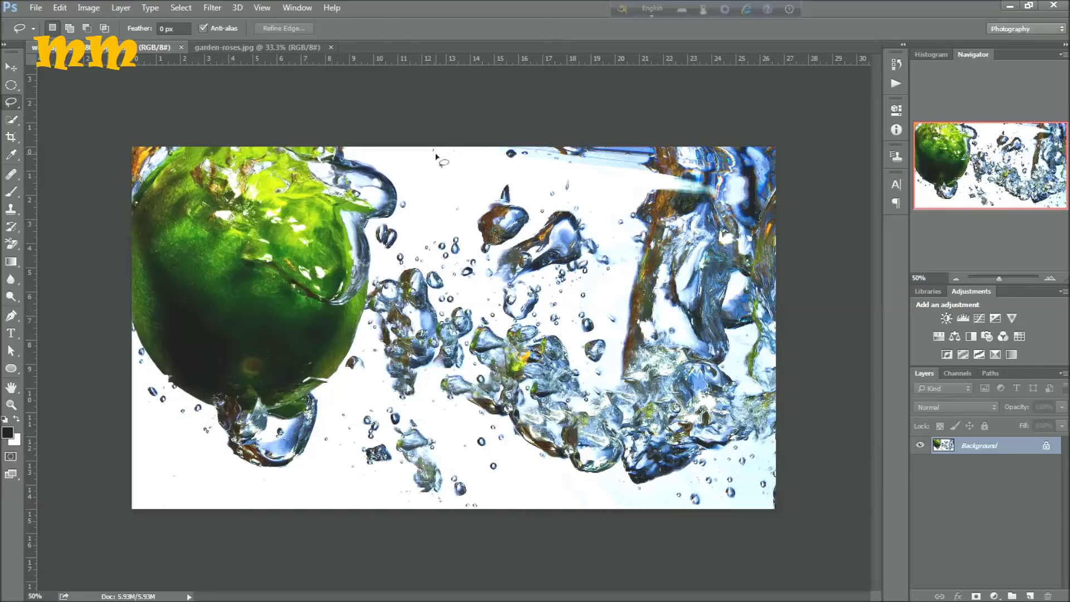
{"action": "mouse_move", "coordinate": [435, 158]}
{"action": "left_mouse_down"}
{"action": "mouse_move", "coordinate": [448, 250]}
{"action": "mouse_move", "coordinate": [386, 404]}
{"action": "mouse_move", "coordinate": [346, 462]}
{"action": "mouse_move", "coordinate": [265, 506]}
{"action": "mouse_move", "coordinate": [208, 505]}
{"action": "mouse_move", "coordinate": [141, 451]}
{"action": "mouse_move", "coordinate": [91, 341]}
{"action": "mouse_move", "coordinate": [82, 284]}
{"action": "mouse_move", "coordinate": [100, 151]}
{"action": "mouse_move", "coordinate": [120, 131]}
{"action": "mouse_move", "coordinate": [191, 127]}
{"action": "mouse_move", "coordinate": [386, 147]}
{"action": "left_mouse_up"}
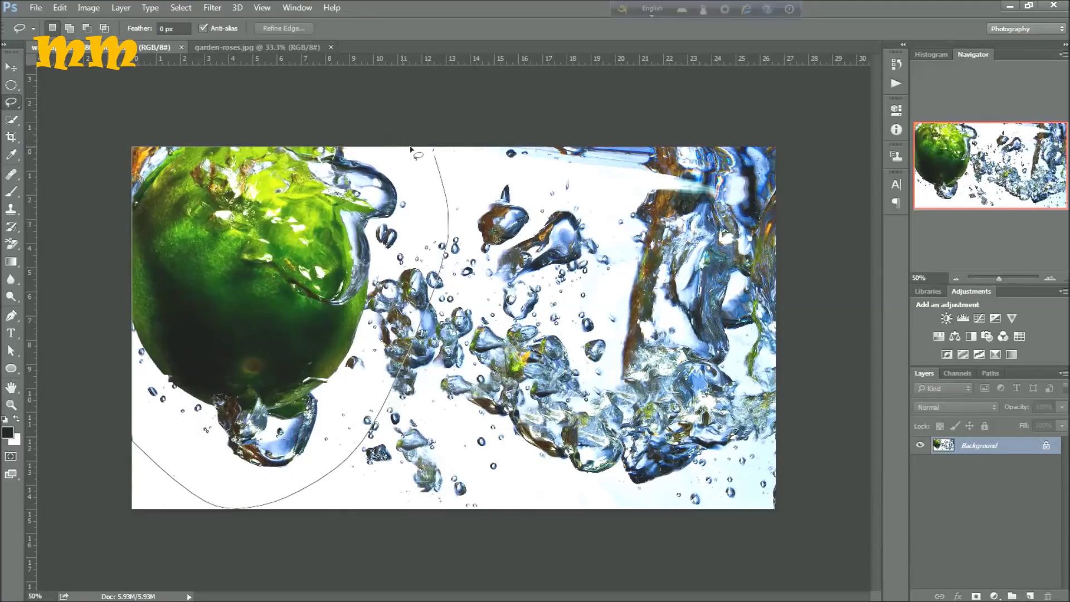
{"action": "left_click_drag", "start_coordinate": [434, 150], "coordinate": [435, 152]}
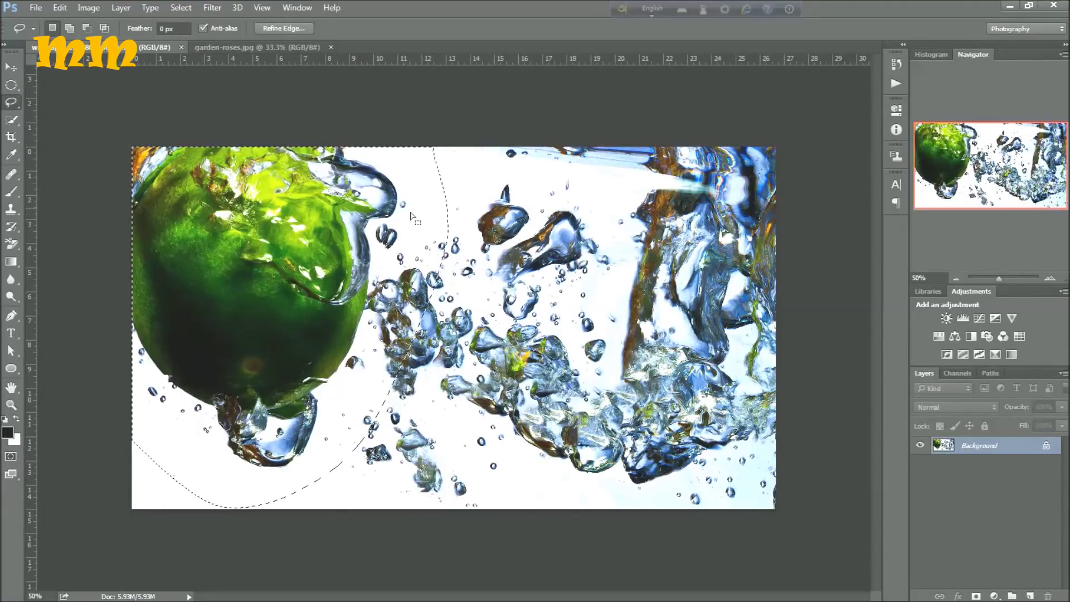
{"action": "right_click", "coordinate": [419, 208]}
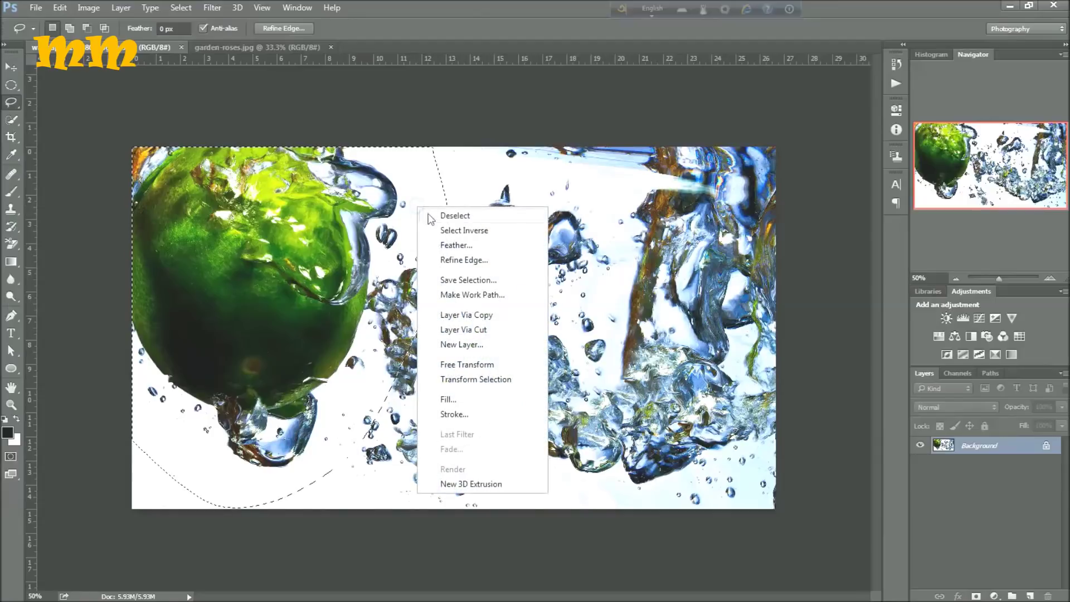
{"action": "left_click", "coordinate": [449, 399]}
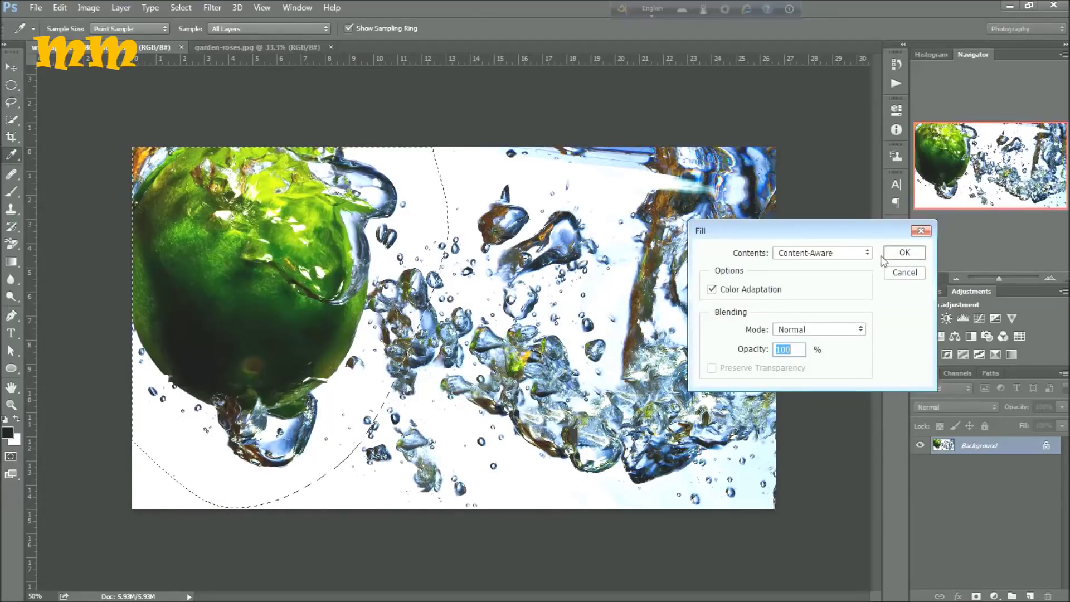
Apply the Content-Aware fill to erase the apple, then deselect
{"action": "left_click", "coordinate": [919, 253]}
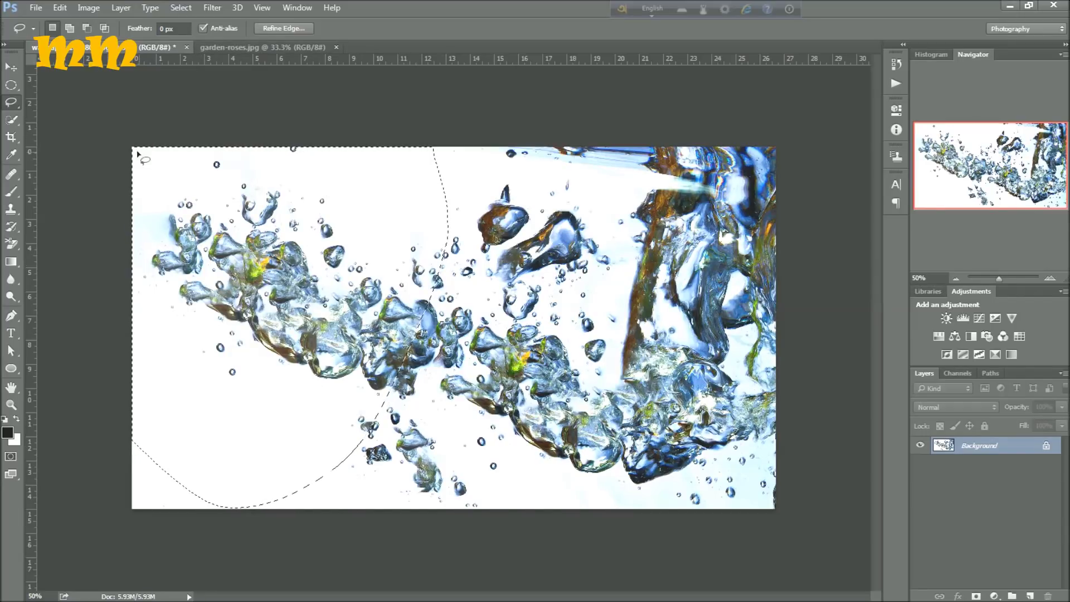
{"action": "right_click", "coordinate": [249, 215]}
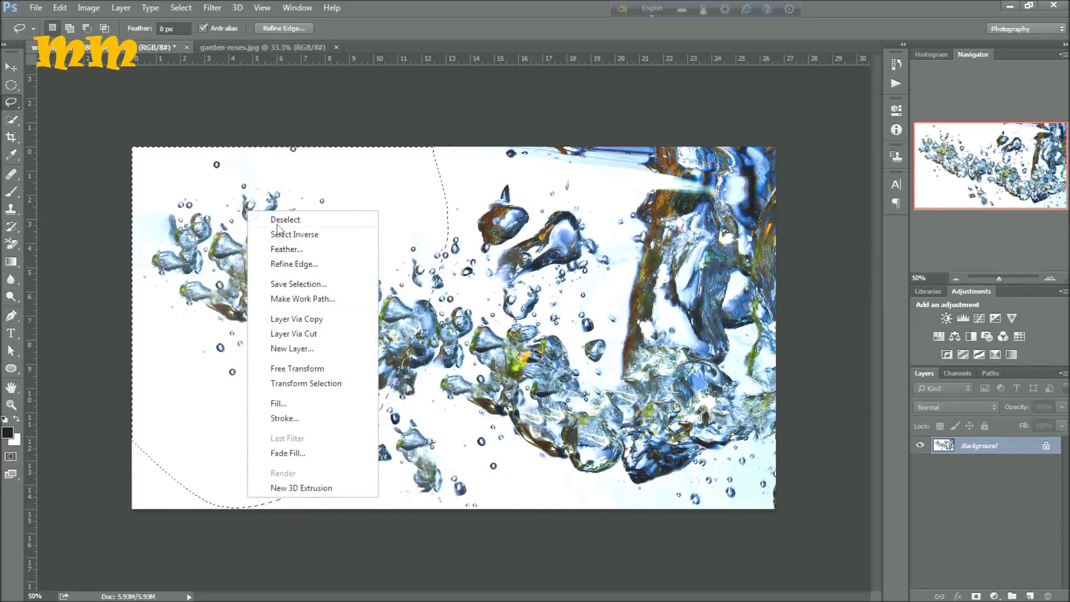
{"action": "left_click", "coordinate": [281, 221]}
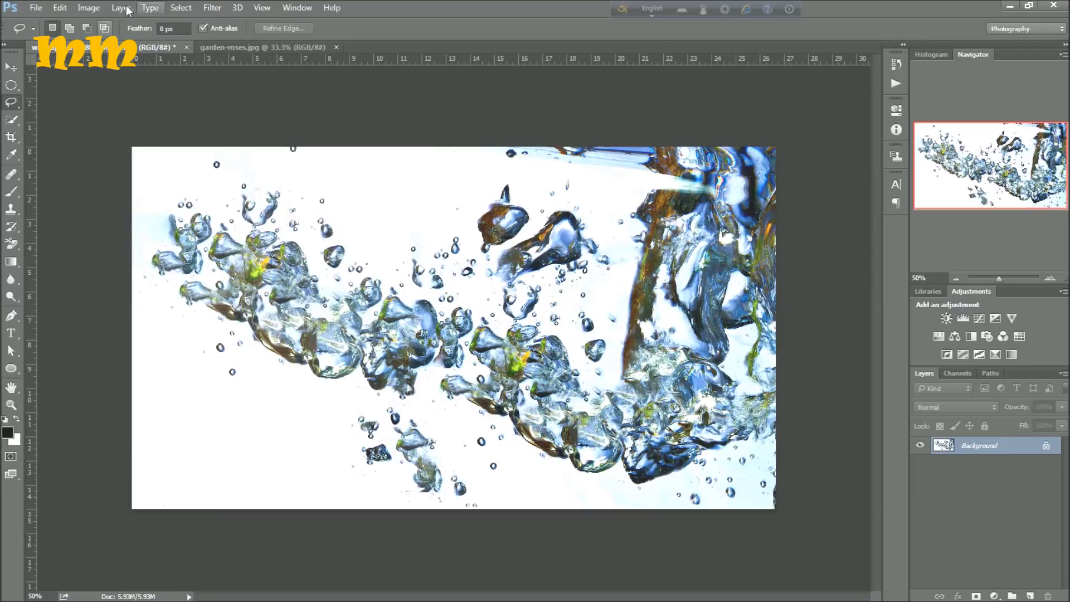
Select all of the garden-roses image with Ctrl+A, then return to the splash document
{"action": "left_click", "coordinate": [229, 45]}
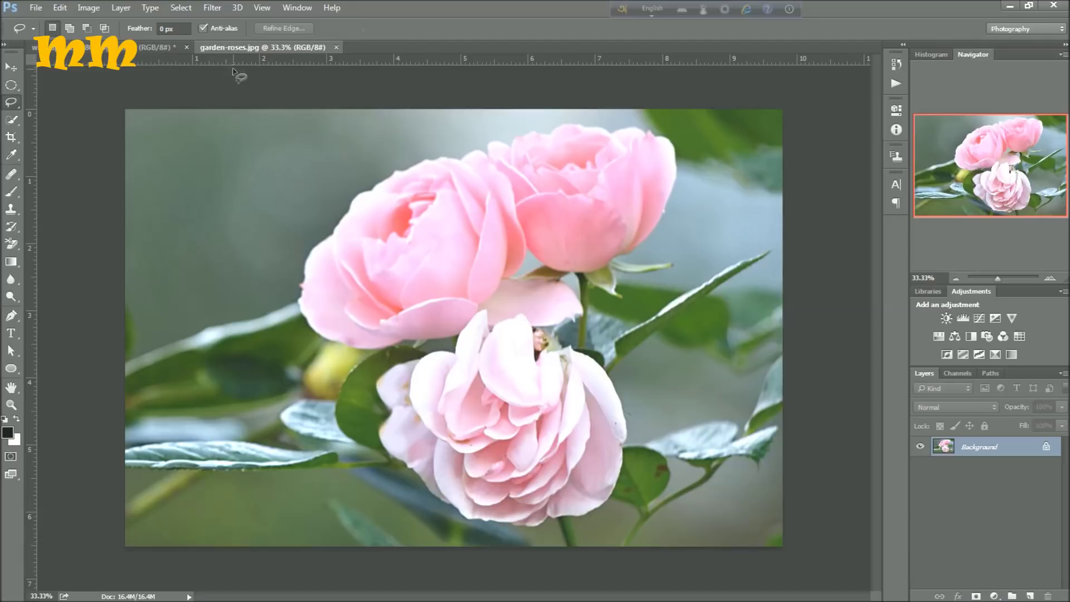
{"action": "key", "text": "ctrl+a"}
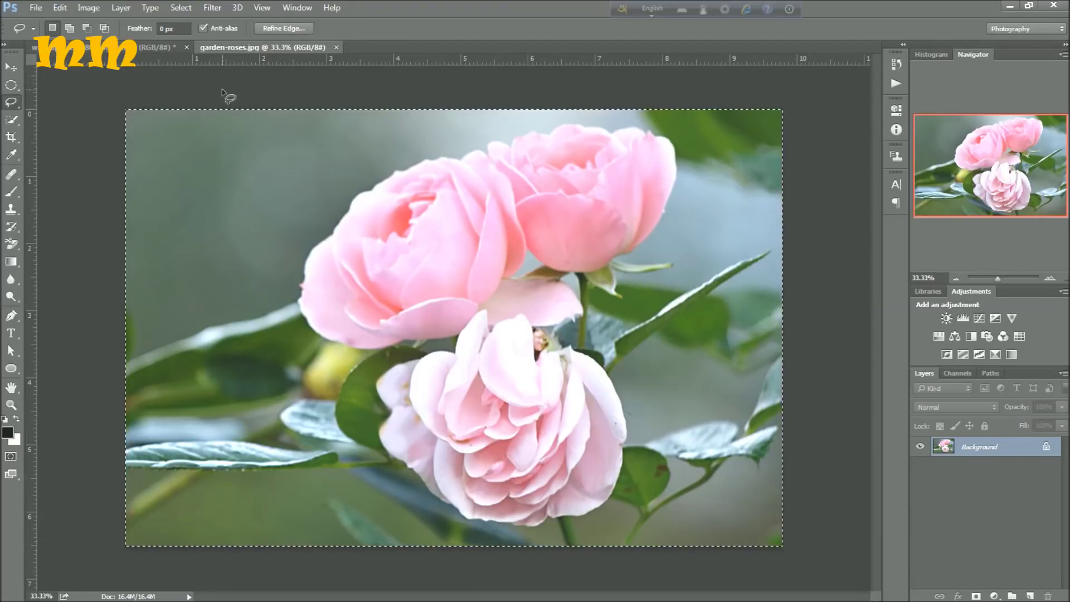
{"action": "left_click", "coordinate": [10, 68]}
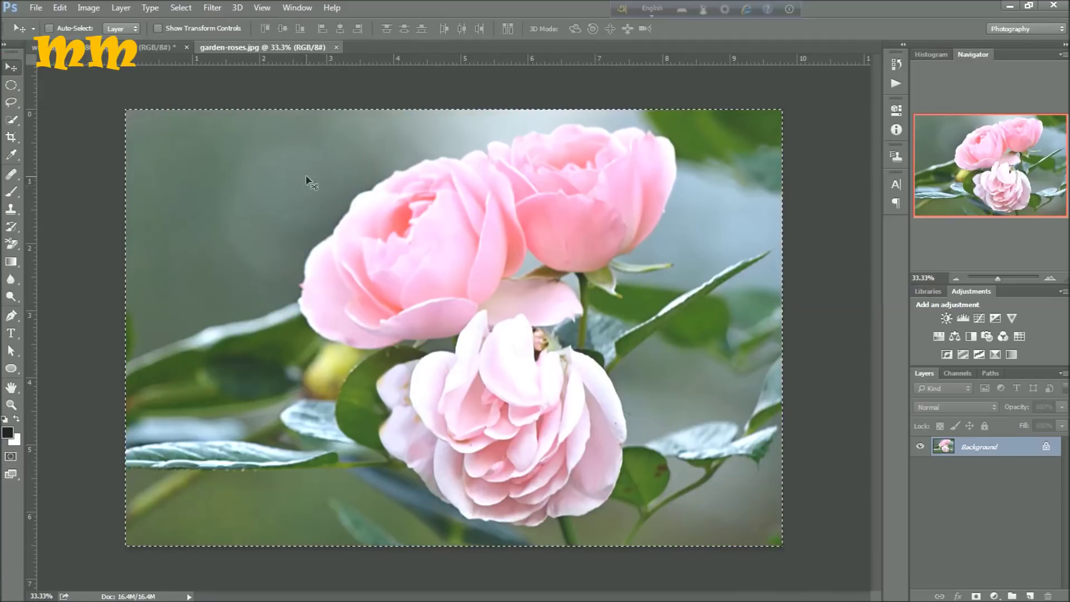
{"action": "left_click", "coordinate": [150, 48]}
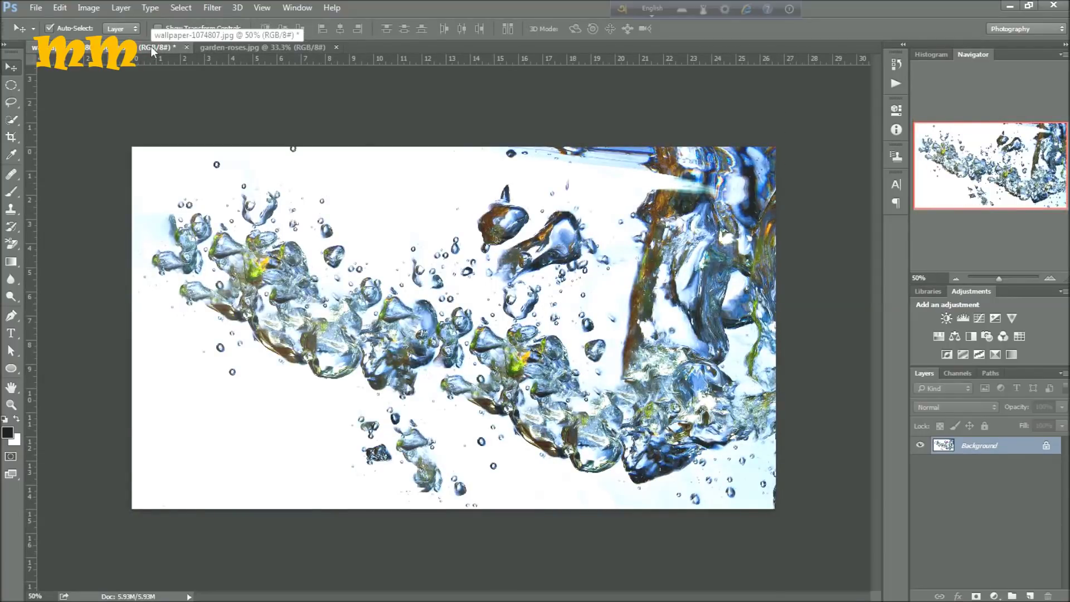
Paste the roses as Layer 1 and Free Transform them to cover the whole canvas
{"action": "key", "text": "ctrl+v"}
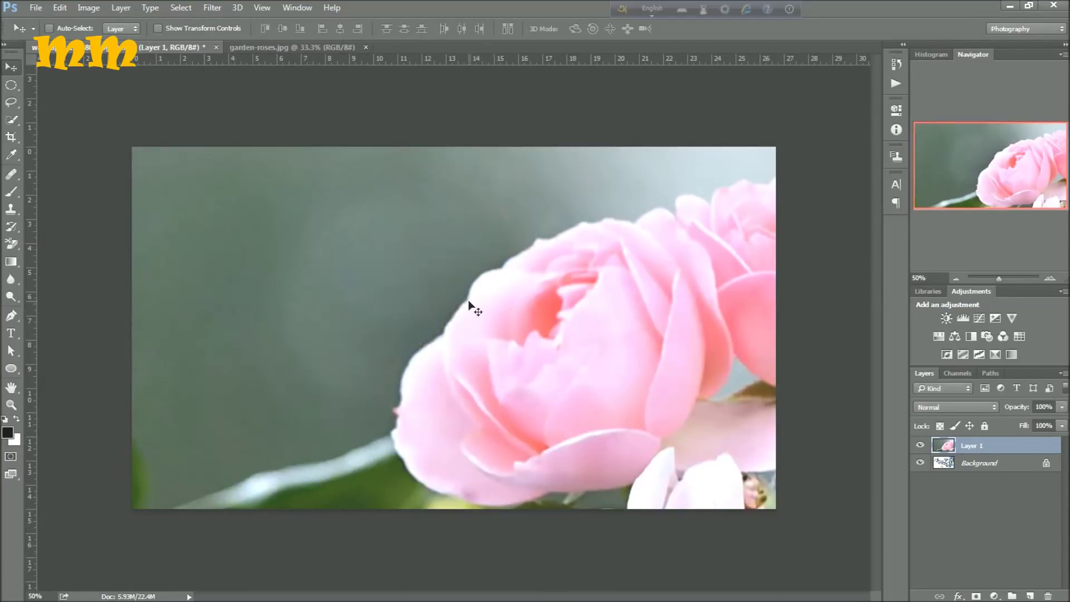
{"action": "left_click_drag", "start_coordinate": [385, 277], "coordinate": [363, 275]}
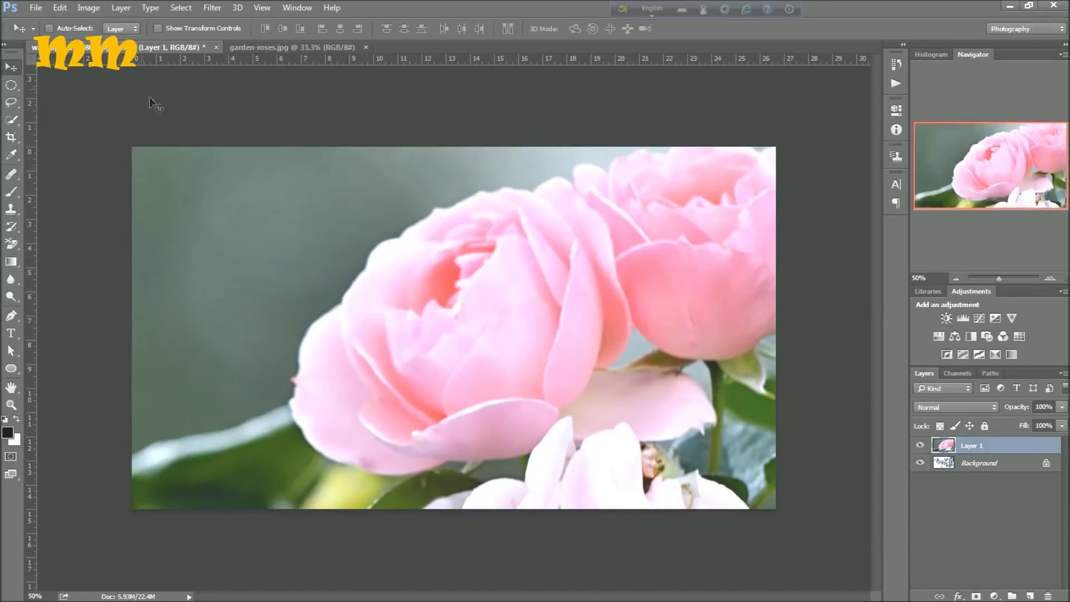
{"action": "left_click", "coordinate": [60, 8]}
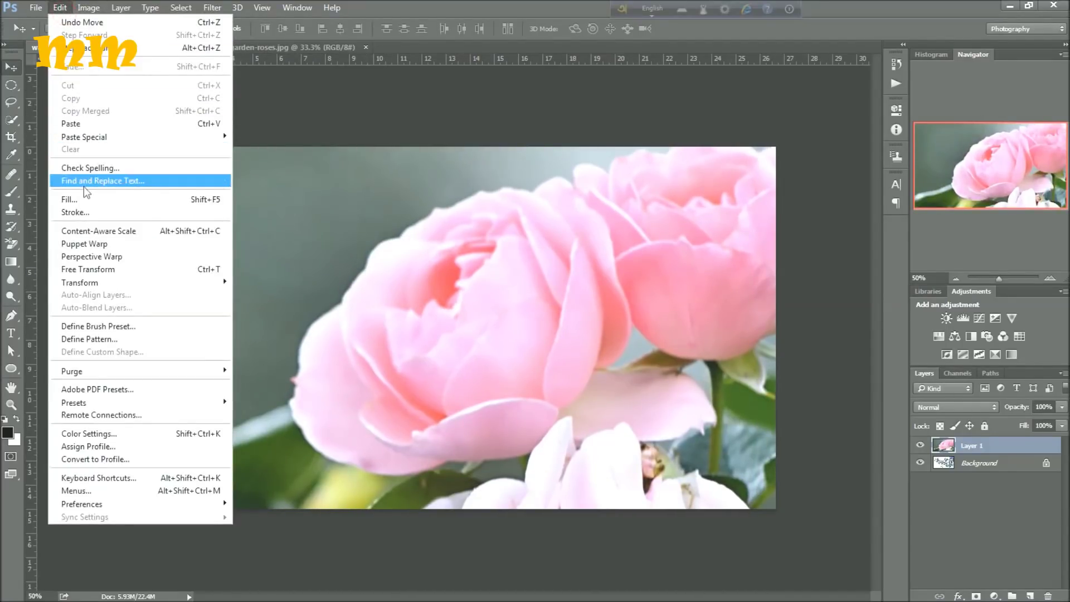
{"action": "left_click", "coordinate": [89, 269]}
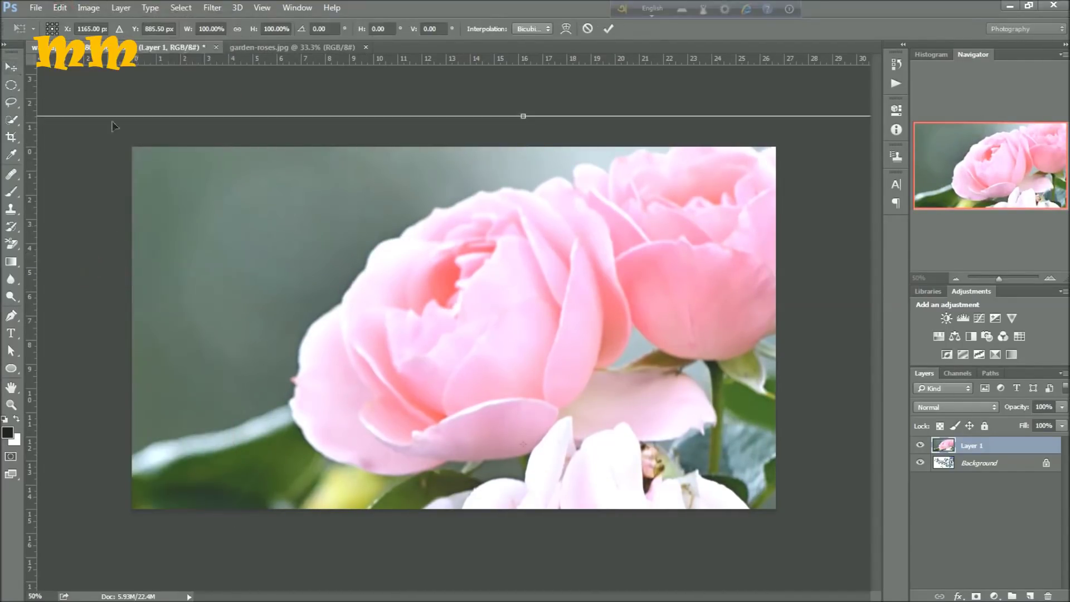
{"action": "left_click_drag", "start_coordinate": [261, 190], "coordinate": [284, 160]}
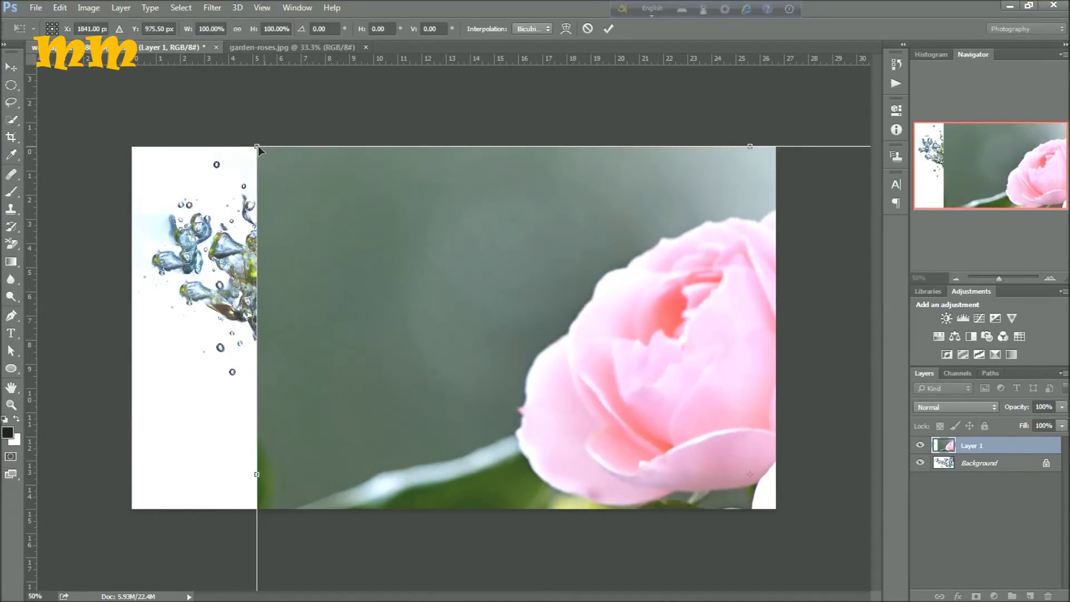
{"action": "left_click_drag", "start_coordinate": [256, 149], "coordinate": [155, 170]}
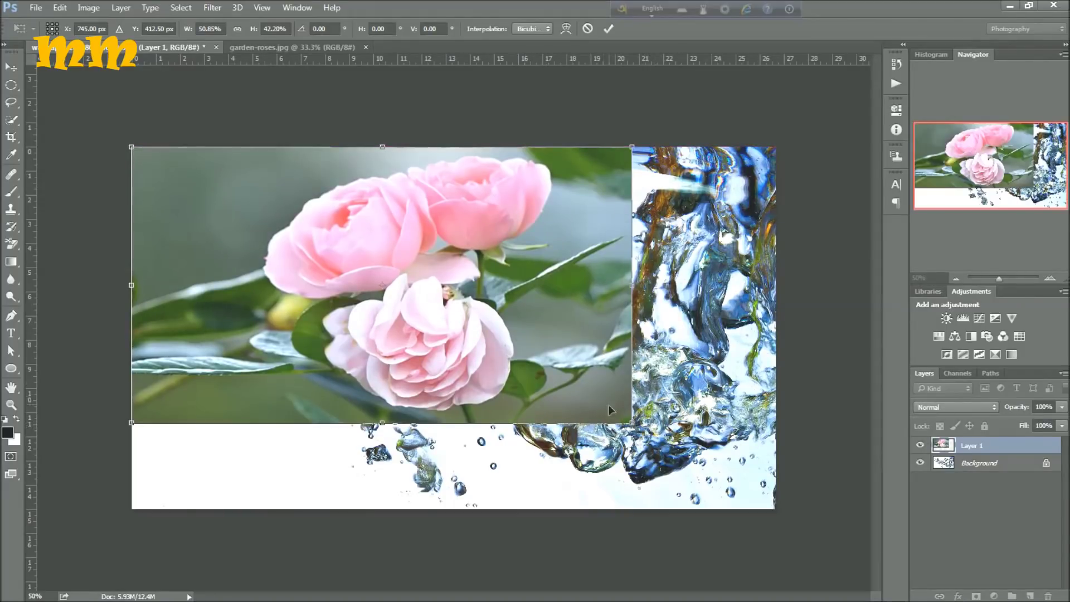
{"action": "left_click_drag", "start_coordinate": [633, 424], "coordinate": [780, 508]}
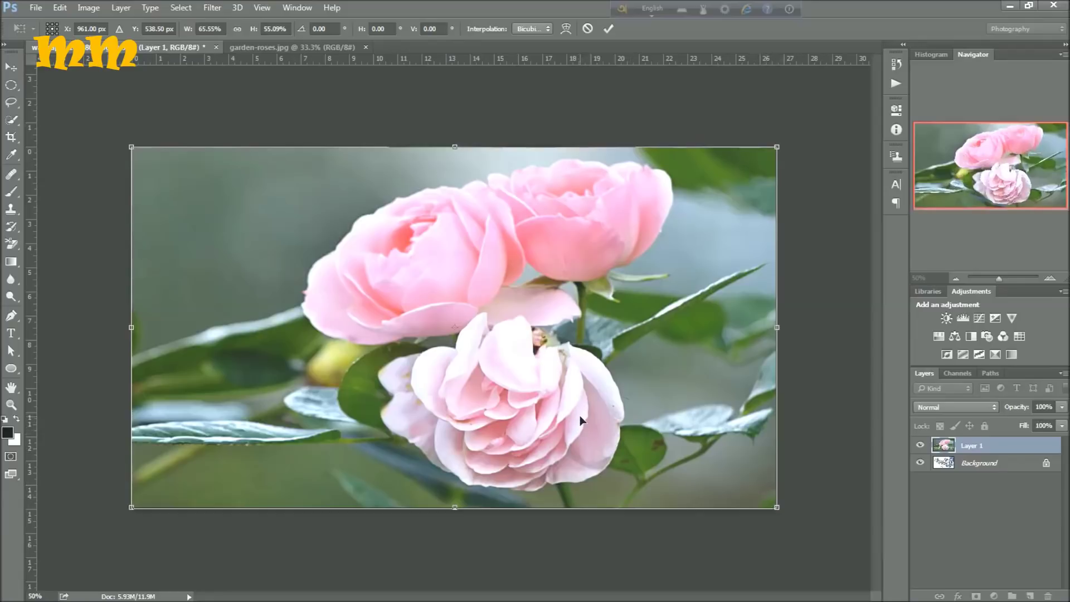
{"action": "key", "text": "Return"}
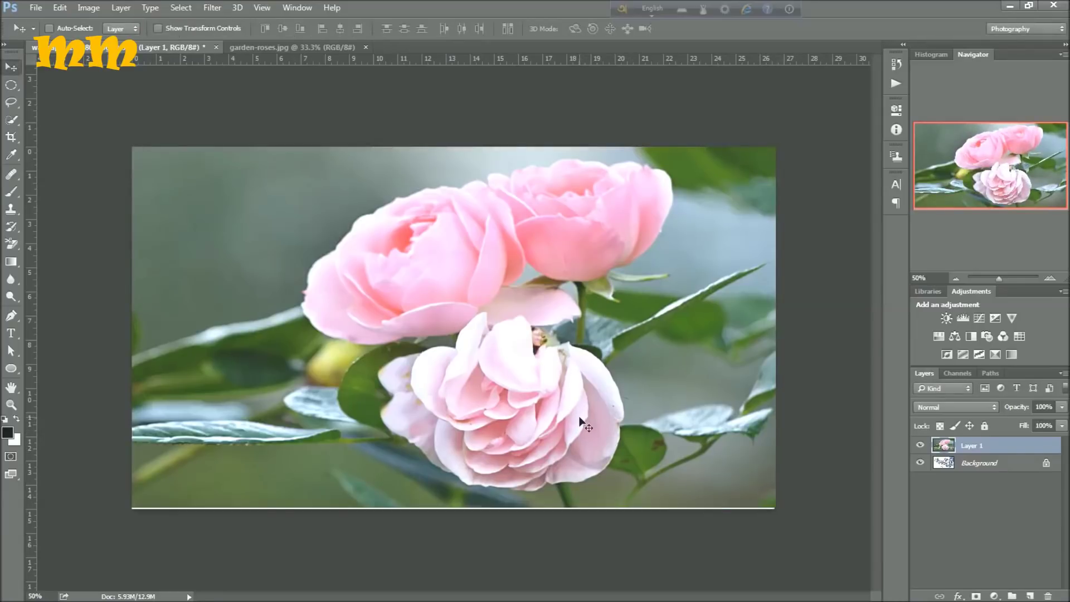
With the Background Eraser Tool, erase the roses' backdrop along the top-left and top edge
{"action": "left_click", "coordinate": [15, 250]}
{"action": "left_click", "coordinate": [40, 255]}
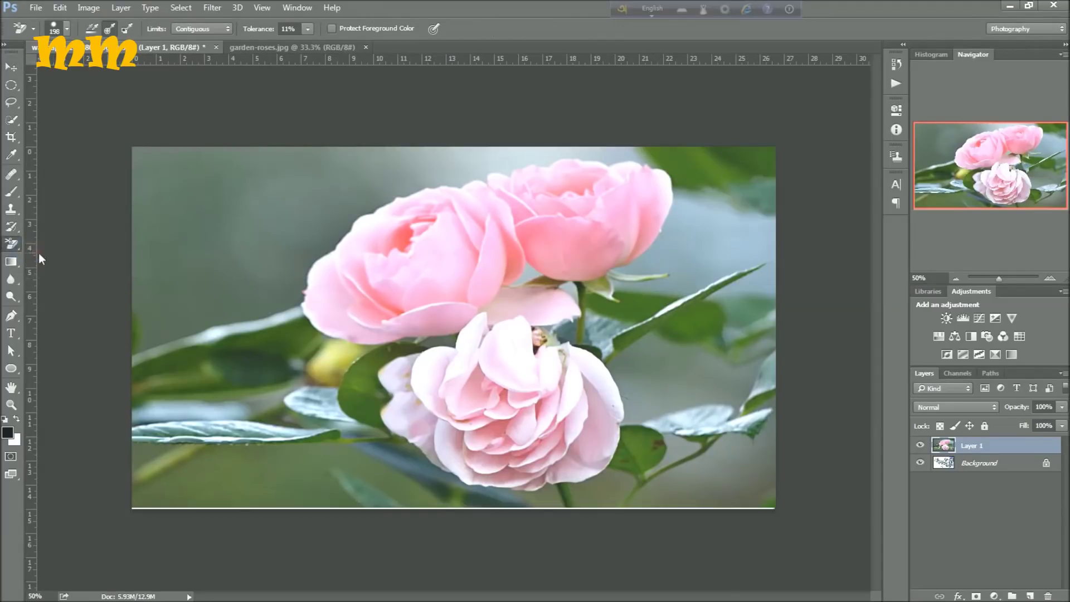
{"action": "left_click", "coordinate": [190, 197]}
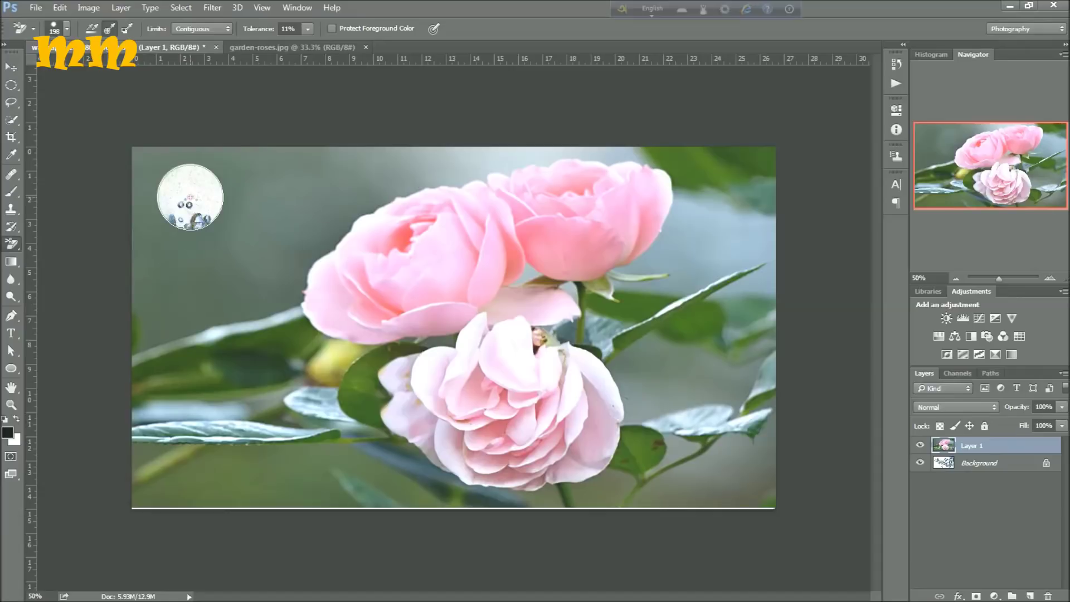
{"action": "left_click", "coordinate": [228, 175]}
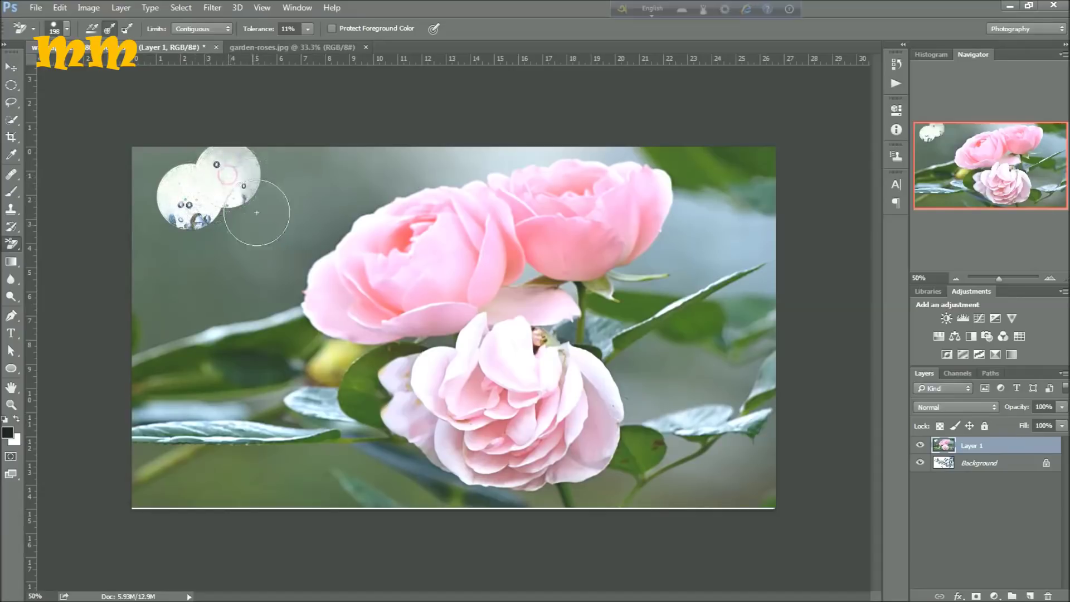
{"action": "left_click", "coordinate": [247, 230]}
{"action": "left_click", "coordinate": [192, 246]}
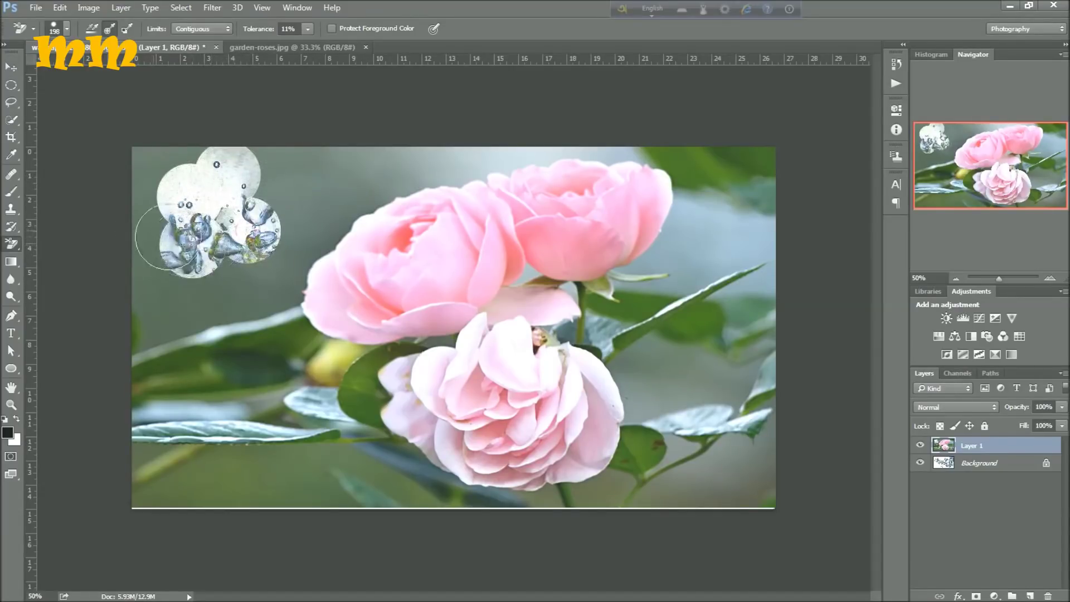
{"action": "left_click", "coordinate": [148, 227]}
{"action": "left_click", "coordinate": [157, 175]}
{"action": "mouse_move", "coordinate": [157, 175]}
{"action": "left_mouse_down"}
{"action": "mouse_move", "coordinate": [167, 162]}
{"action": "mouse_move", "coordinate": [203, 167]}
{"action": "mouse_move", "coordinate": [227, 143]}
{"action": "mouse_move", "coordinate": [279, 167]}
{"action": "mouse_move", "coordinate": [301, 212]}
{"action": "left_mouse_up"}
Enlarge the eraser to 360 px and erase the remaining backdrop, bottom and right edges
{"action": "right_click", "coordinate": [345, 177]}
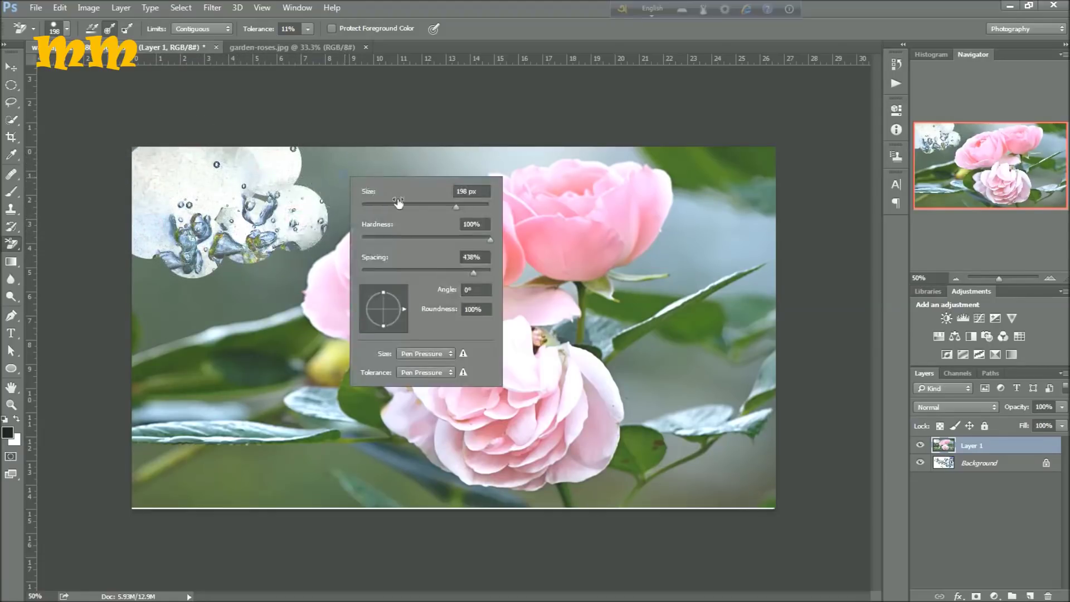
{"action": "left_click", "coordinate": [466, 206]}
{"action": "left_click", "coordinate": [350, 173]}
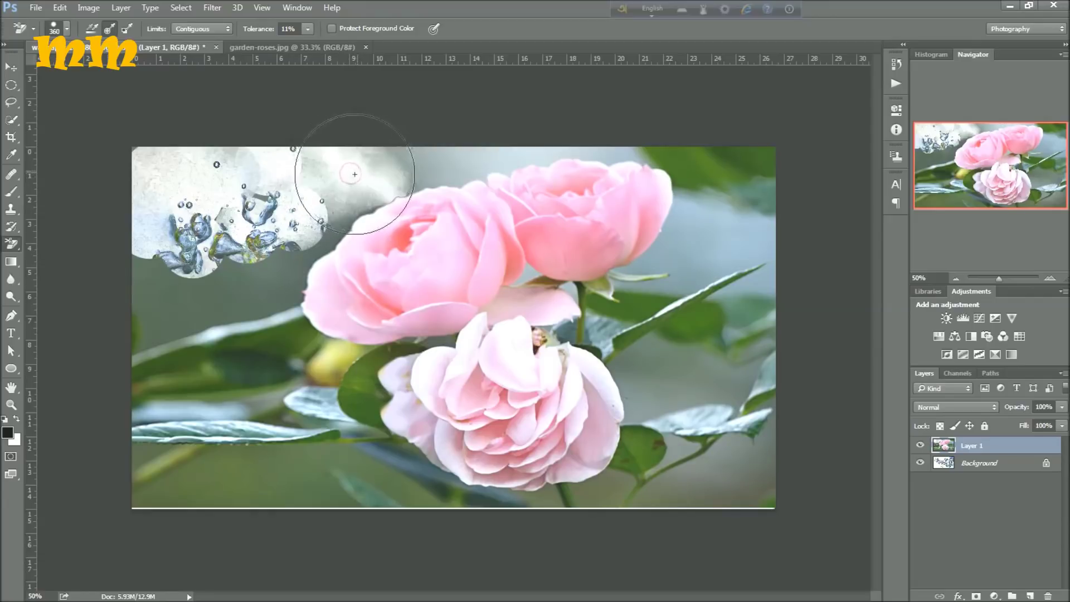
{"action": "left_click", "coordinate": [345, 182]}
{"action": "mouse_move", "coordinate": [291, 242]}
{"action": "left_mouse_down"}
{"action": "mouse_move", "coordinate": [228, 283]}
{"action": "mouse_move", "coordinate": [225, 300]}
{"action": "mouse_move", "coordinate": [165, 303]}
{"action": "mouse_move", "coordinate": [148, 255]}
{"action": "mouse_move", "coordinate": [267, 191]}
{"action": "mouse_move", "coordinate": [223, 166]}
{"action": "mouse_move", "coordinate": [243, 148]}
{"action": "mouse_move", "coordinate": [304, 161]}
{"action": "mouse_move", "coordinate": [332, 222]}
{"action": "mouse_move", "coordinate": [334, 192]}
{"action": "mouse_move", "coordinate": [329, 227]}
{"action": "mouse_move", "coordinate": [344, 166]}
{"action": "mouse_move", "coordinate": [466, 178]}
{"action": "mouse_move", "coordinate": [520, 150]}
{"action": "mouse_move", "coordinate": [576, 160]}
{"action": "mouse_move", "coordinate": [672, 143]}
{"action": "mouse_move", "coordinate": [704, 179]}
{"action": "mouse_move", "coordinate": [704, 215]}
{"action": "left_mouse_up"}
{"action": "mouse_move", "coordinate": [701, 240]}
{"action": "left_mouse_down"}
{"action": "mouse_move", "coordinate": [682, 273]}
{"action": "mouse_move", "coordinate": [742, 254]}
{"action": "mouse_move", "coordinate": [749, 282]}
{"action": "mouse_move", "coordinate": [741, 325]}
{"action": "mouse_move", "coordinate": [693, 416]}
{"action": "mouse_move", "coordinate": [667, 403]}
{"action": "mouse_move", "coordinate": [639, 351]}
{"action": "mouse_move", "coordinate": [605, 333]}
{"action": "left_mouse_up"}
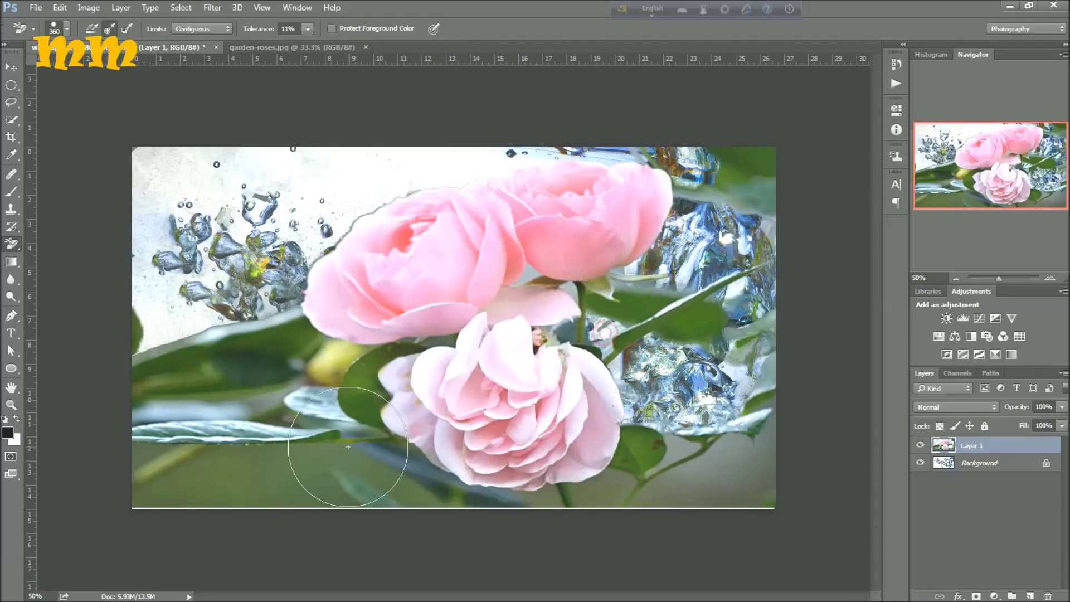
{"action": "mouse_move", "coordinate": [303, 475]}
{"action": "left_mouse_down"}
{"action": "mouse_move", "coordinate": [148, 499]}
{"action": "mouse_move", "coordinate": [145, 460]}
{"action": "mouse_move", "coordinate": [254, 484]}
{"action": "mouse_move", "coordinate": [384, 481]}
{"action": "mouse_move", "coordinate": [406, 467]}
{"action": "mouse_move", "coordinate": [427, 509]}
{"action": "mouse_move", "coordinate": [393, 520]}
{"action": "mouse_move", "coordinate": [382, 517]}
{"action": "mouse_move", "coordinate": [388, 501]}
{"action": "mouse_move", "coordinate": [346, 509]}
{"action": "mouse_move", "coordinate": [285, 491]}
{"action": "mouse_move", "coordinate": [416, 484]}
{"action": "left_mouse_up"}
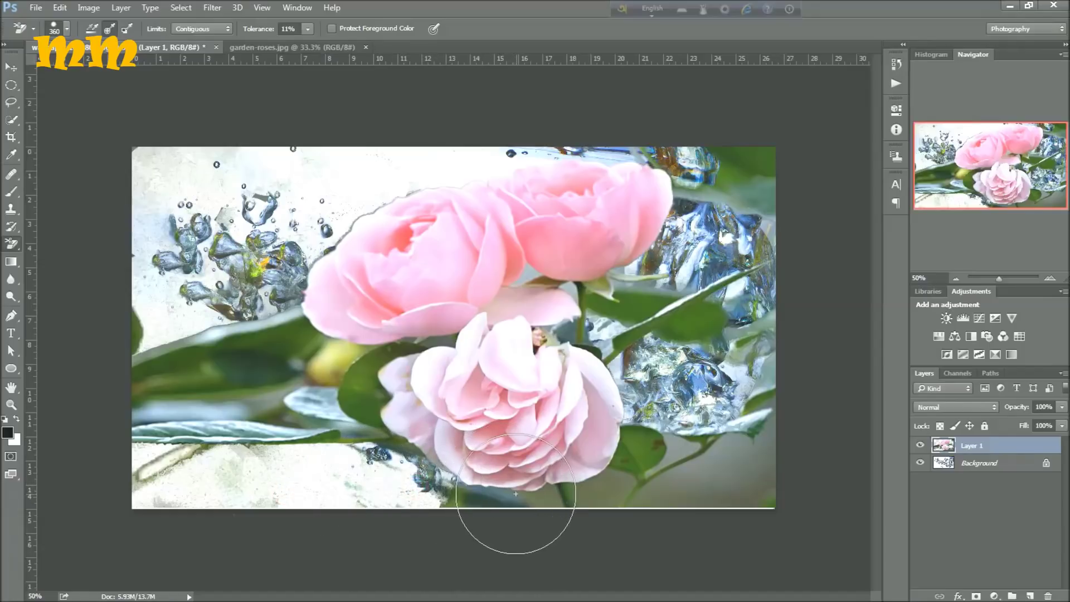
{"action": "mouse_move", "coordinate": [541, 501]}
{"action": "left_mouse_down"}
{"action": "mouse_move", "coordinate": [585, 506]}
{"action": "mouse_move", "coordinate": [716, 480]}
{"action": "mouse_move", "coordinate": [747, 498]}
{"action": "left_mouse_up"}
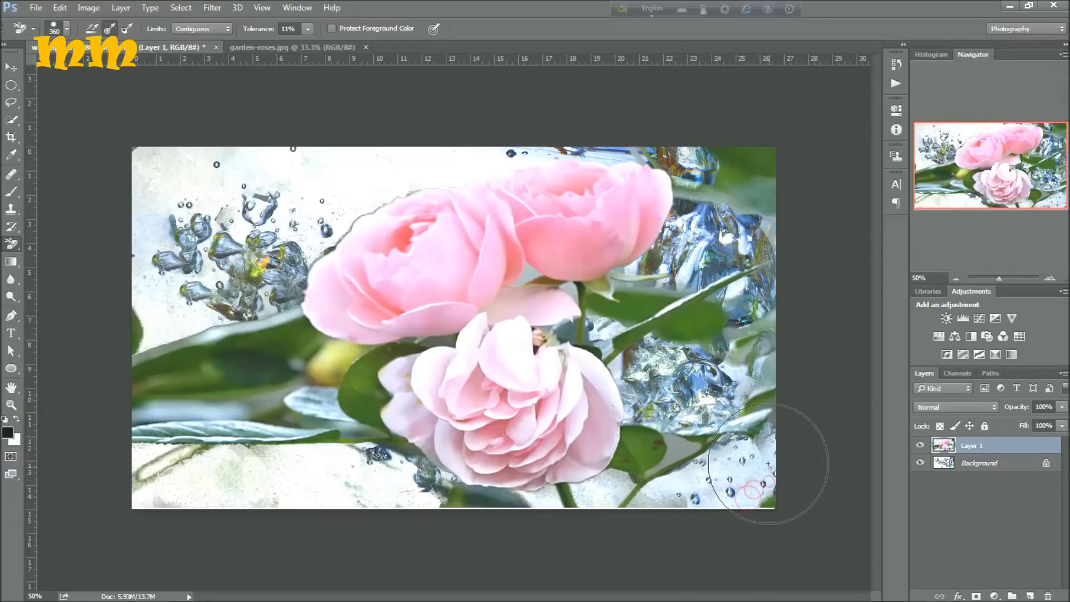
{"action": "left_click_drag", "start_coordinate": [763, 448], "coordinate": [763, 371]}
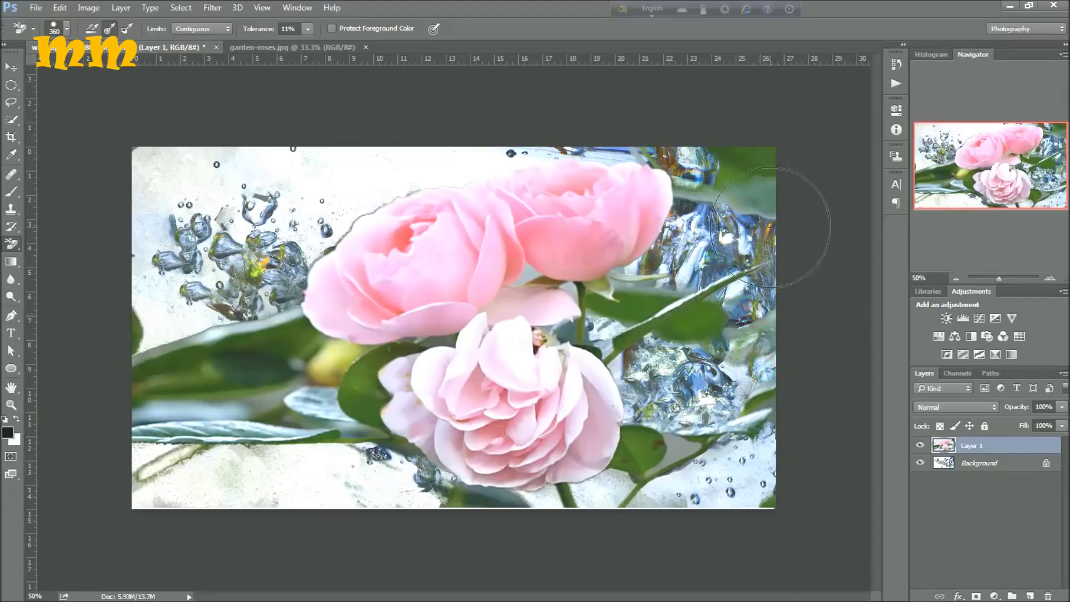
{"action": "mouse_move", "coordinate": [763, 211]}
{"action": "left_mouse_down"}
{"action": "mouse_move", "coordinate": [759, 172]}
{"action": "mouse_move", "coordinate": [738, 180]}
{"action": "left_mouse_up"}
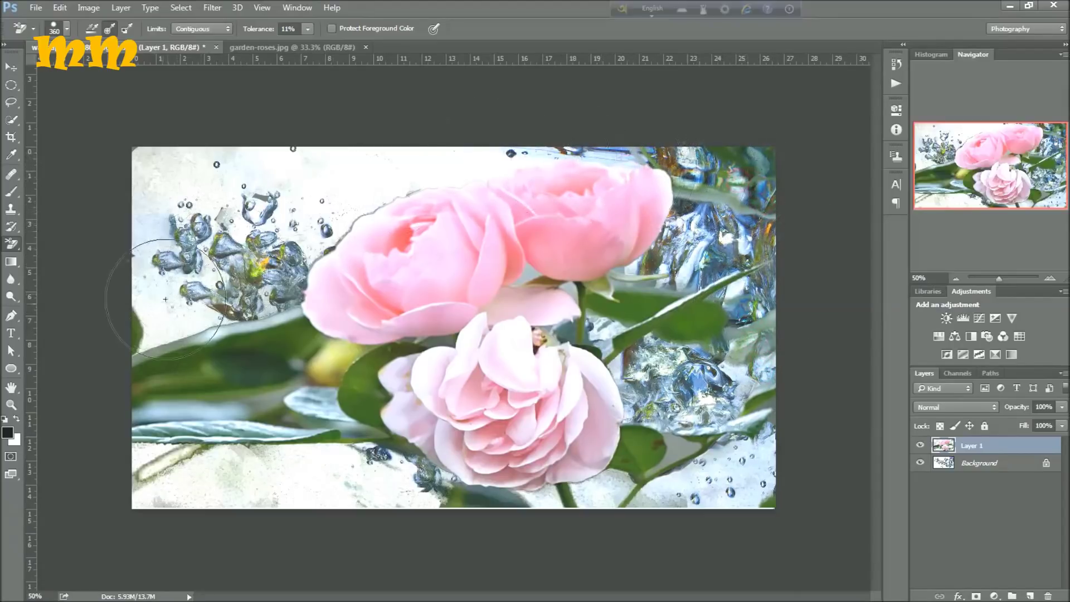
{"action": "mouse_move", "coordinate": [131, 458]}
{"action": "left_mouse_down"}
{"action": "mouse_move", "coordinate": [143, 481]}
{"action": "mouse_move", "coordinate": [149, 471]}
{"action": "mouse_move", "coordinate": [187, 490]}
{"action": "mouse_move", "coordinate": [245, 477]}
{"action": "left_mouse_up"}
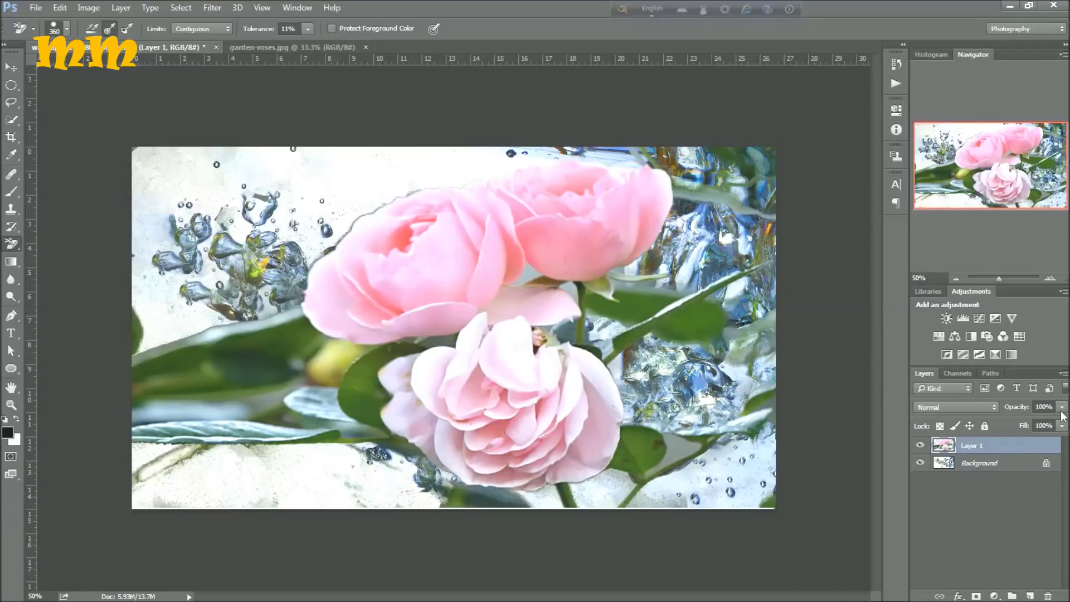
Lower Layer 1's opacity to 41% in the Layers panel
{"action": "mouse_move", "coordinate": [1050, 427]}
{"action": "left_mouse_down"}
{"action": "mouse_move", "coordinate": [1011, 426]}
{"action": "mouse_move", "coordinate": [1031, 422]}
{"action": "left_mouse_up"}
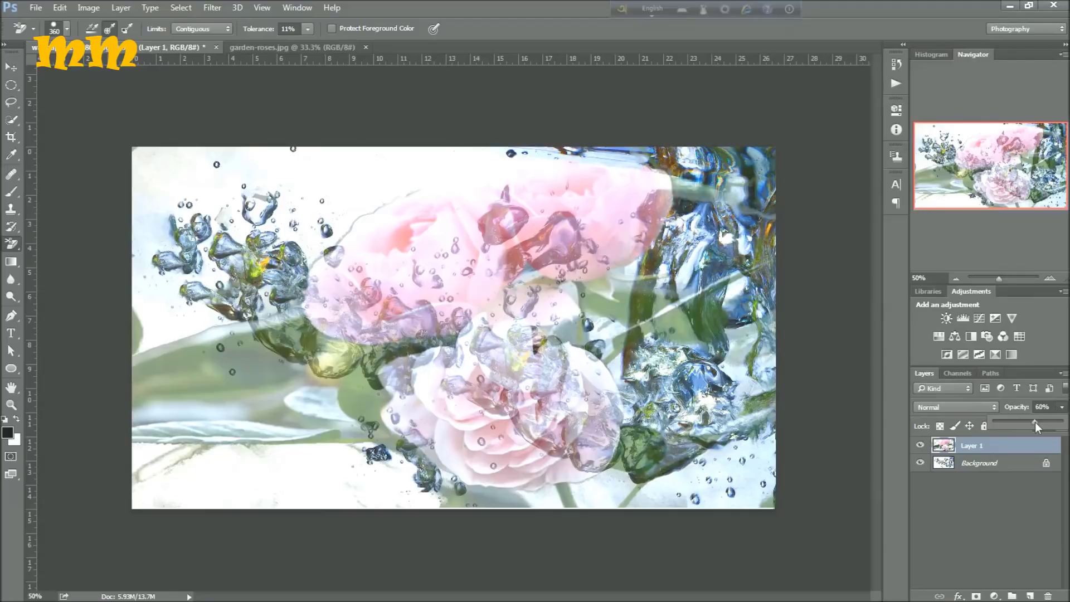
{"action": "left_click_drag", "start_coordinate": [1030, 422], "coordinate": [1021, 425]}
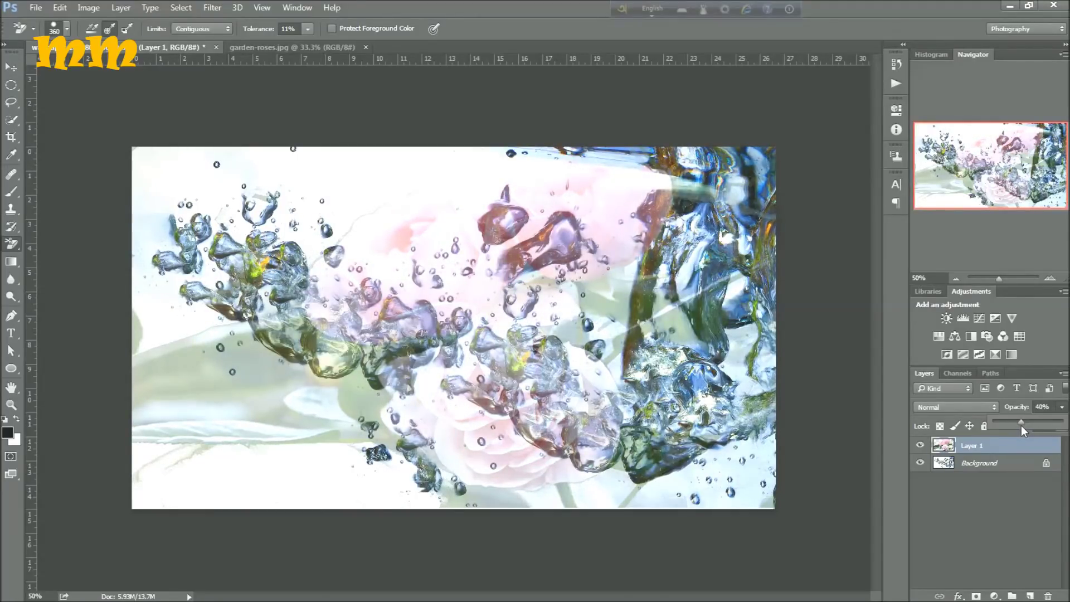
{"action": "mouse_move", "coordinate": [1031, 434]}
{"action": "left_mouse_down"}
{"action": "mouse_move", "coordinate": [1014, 436]}
{"action": "mouse_move", "coordinate": [1023, 441]}
{"action": "left_mouse_up"}
Open Filter > Liquify on the roses layer
{"action": "left_click", "coordinate": [211, 7]}
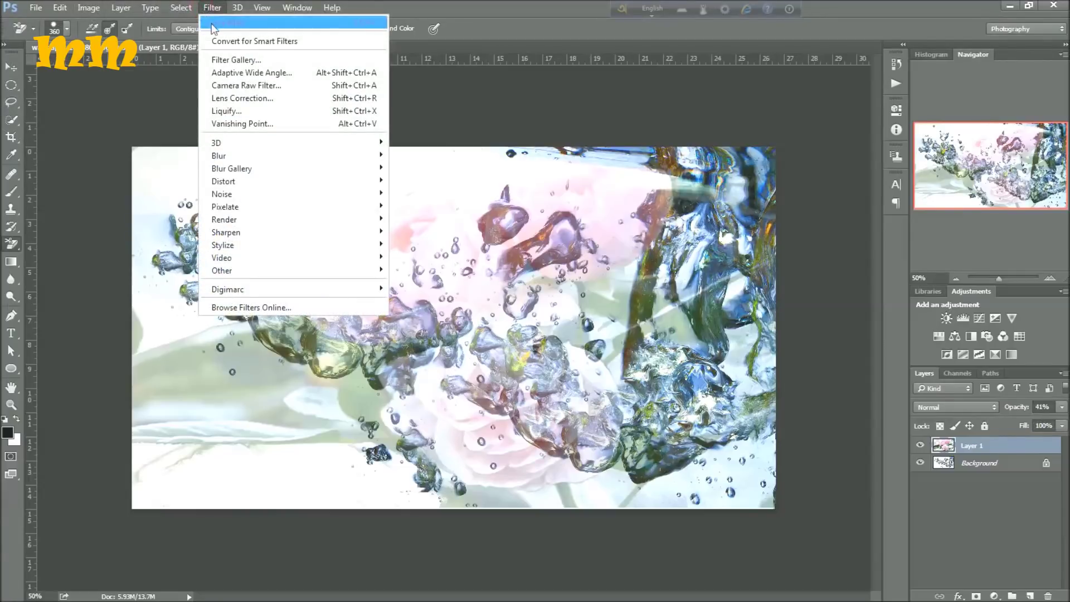
{"action": "left_click", "coordinate": [229, 111]}
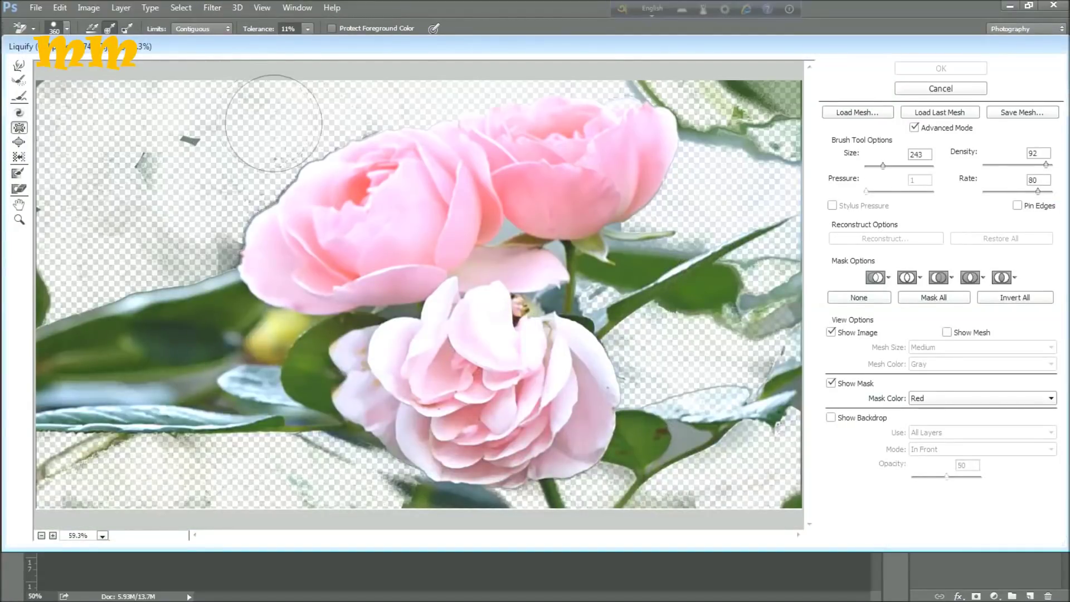
Forward Warp the rose edges and dark fleck into swirls, then apply the Liquify
{"action": "left_click", "coordinate": [303, 148]}
{"action": "mouse_move", "coordinate": [301, 148]}
{"action": "left_mouse_down"}
{"action": "mouse_move", "coordinate": [254, 202]}
{"action": "mouse_move", "coordinate": [243, 251]}
{"action": "mouse_move", "coordinate": [142, 256]}
{"action": "mouse_move", "coordinate": [133, 227]}
{"action": "mouse_move", "coordinate": [67, 320]}
{"action": "mouse_move", "coordinate": [46, 309]}
{"action": "mouse_move", "coordinate": [38, 273]}
{"action": "mouse_move", "coordinate": [94, 224]}
{"action": "mouse_move", "coordinate": [142, 212]}
{"action": "mouse_move", "coordinate": [221, 154]}
{"action": "mouse_move", "coordinate": [286, 145]}
{"action": "mouse_move", "coordinate": [227, 161]}
{"action": "mouse_move", "coordinate": [217, 247]}
{"action": "mouse_move", "coordinate": [273, 411]}
{"action": "mouse_move", "coordinate": [251, 439]}
{"action": "mouse_move", "coordinate": [380, 436]}
{"action": "mouse_move", "coordinate": [405, 375]}
{"action": "mouse_move", "coordinate": [340, 443]}
{"action": "mouse_move", "coordinate": [430, 475]}
{"action": "mouse_move", "coordinate": [459, 460]}
{"action": "mouse_move", "coordinate": [569, 482]}
{"action": "mouse_move", "coordinate": [598, 473]}
{"action": "mouse_move", "coordinate": [639, 421]}
{"action": "mouse_move", "coordinate": [636, 369]}
{"action": "mouse_move", "coordinate": [602, 314]}
{"action": "mouse_move", "coordinate": [649, 234]}
{"action": "mouse_move", "coordinate": [685, 267]}
{"action": "mouse_move", "coordinate": [690, 312]}
{"action": "mouse_move", "coordinate": [745, 250]}
{"action": "mouse_move", "coordinate": [758, 303]}
{"action": "mouse_move", "coordinate": [741, 379]}
{"action": "mouse_move", "coordinate": [677, 356]}
{"action": "mouse_move", "coordinate": [615, 408]}
{"action": "mouse_move", "coordinate": [393, 236]}
{"action": "mouse_move", "coordinate": [315, 324]}
{"action": "mouse_move", "coordinate": [408, 408]}
{"action": "mouse_move", "coordinate": [513, 310]}
{"action": "mouse_move", "coordinate": [418, 227]}
{"action": "mouse_move", "coordinate": [385, 309]}
{"action": "mouse_move", "coordinate": [532, 238]}
{"action": "mouse_move", "coordinate": [573, 186]}
{"action": "mouse_move", "coordinate": [616, 212]}
{"action": "mouse_move", "coordinate": [674, 333]}
{"action": "mouse_move", "coordinate": [691, 342]}
{"action": "mouse_move", "coordinate": [725, 300]}
{"action": "mouse_move", "coordinate": [741, 390]}
{"action": "mouse_move", "coordinate": [668, 445]}
{"action": "mouse_move", "coordinate": [380, 404]}
{"action": "mouse_move", "coordinate": [212, 351]}
{"action": "mouse_move", "coordinate": [155, 275]}
{"action": "mouse_move", "coordinate": [108, 327]}
{"action": "mouse_move", "coordinate": [191, 358]}
{"action": "mouse_move", "coordinate": [311, 323]}
{"action": "mouse_move", "coordinate": [312, 246]}
{"action": "mouse_move", "coordinate": [371, 217]}
{"action": "mouse_move", "coordinate": [637, 227]}
{"action": "mouse_move", "coordinate": [647, 167]}
{"action": "mouse_move", "coordinate": [655, 223]}
{"action": "mouse_move", "coordinate": [705, 306]}
{"action": "mouse_move", "coordinate": [669, 390]}
{"action": "mouse_move", "coordinate": [619, 428]}
{"action": "left_mouse_up"}
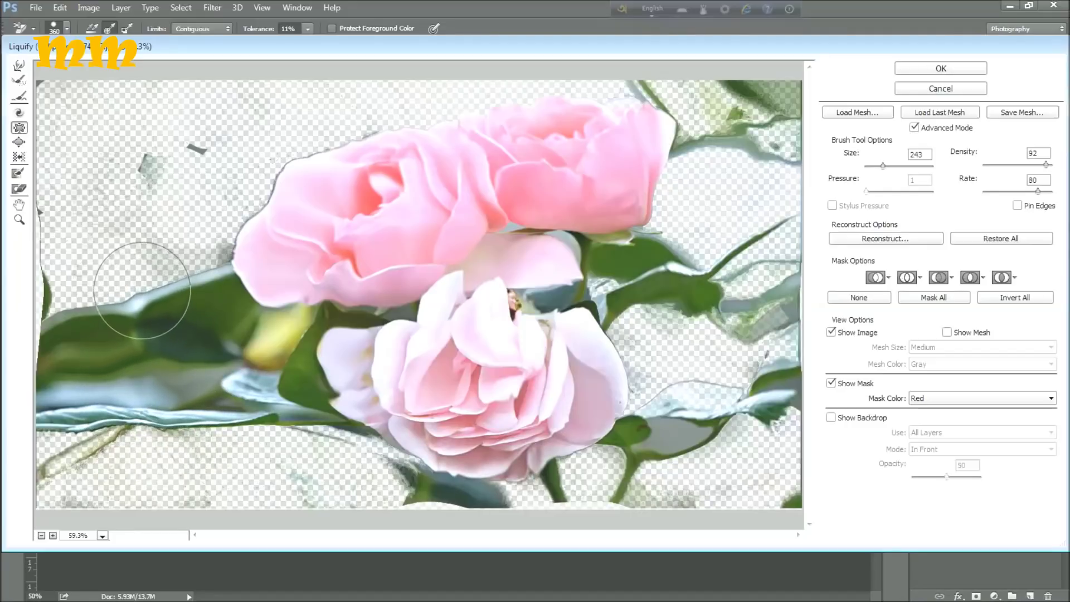
{"action": "mouse_move", "coordinate": [138, 213]}
{"action": "left_mouse_down"}
{"action": "mouse_move", "coordinate": [147, 189]}
{"action": "mouse_move", "coordinate": [203, 162]}
{"action": "left_mouse_up"}
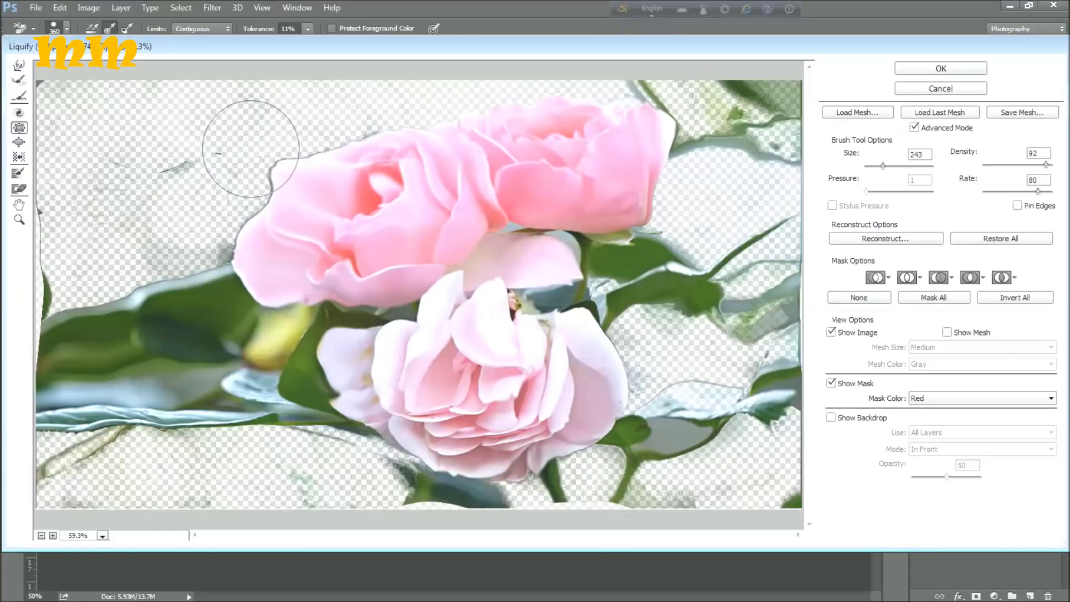
{"action": "mouse_move", "coordinate": [250, 148]}
{"action": "left_mouse_down"}
{"action": "mouse_move", "coordinate": [191, 209]}
{"action": "mouse_move", "coordinate": [198, 248]}
{"action": "mouse_move", "coordinate": [164, 247]}
{"action": "mouse_move", "coordinate": [147, 278]}
{"action": "mouse_move", "coordinate": [207, 392]}
{"action": "mouse_move", "coordinate": [265, 416]}
{"action": "mouse_move", "coordinate": [333, 412]}
{"action": "mouse_move", "coordinate": [269, 418]}
{"action": "left_mouse_up"}
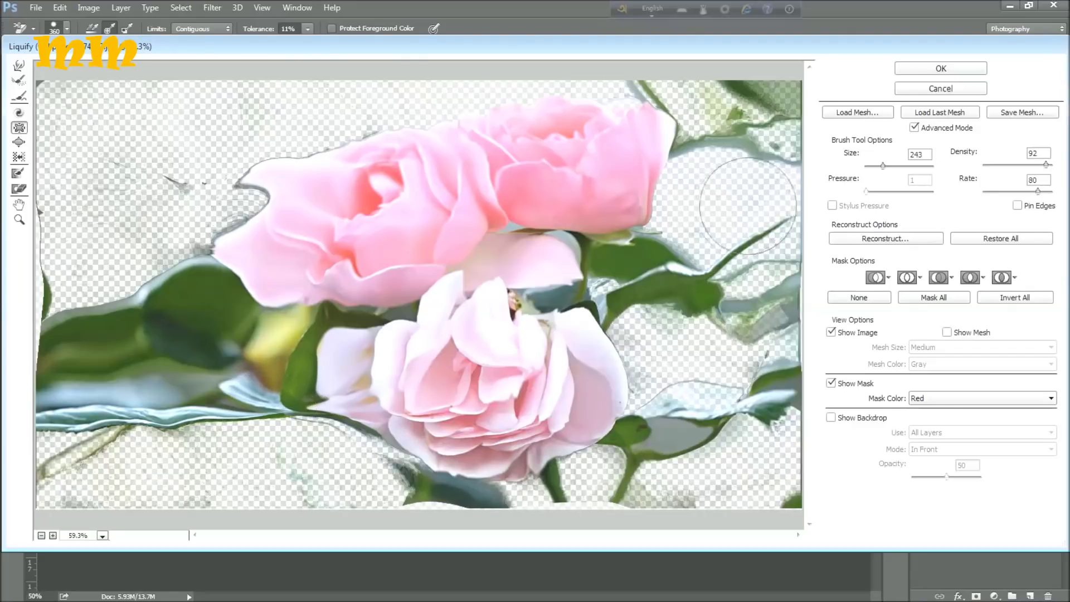
{"action": "left_click", "coordinate": [933, 68]}
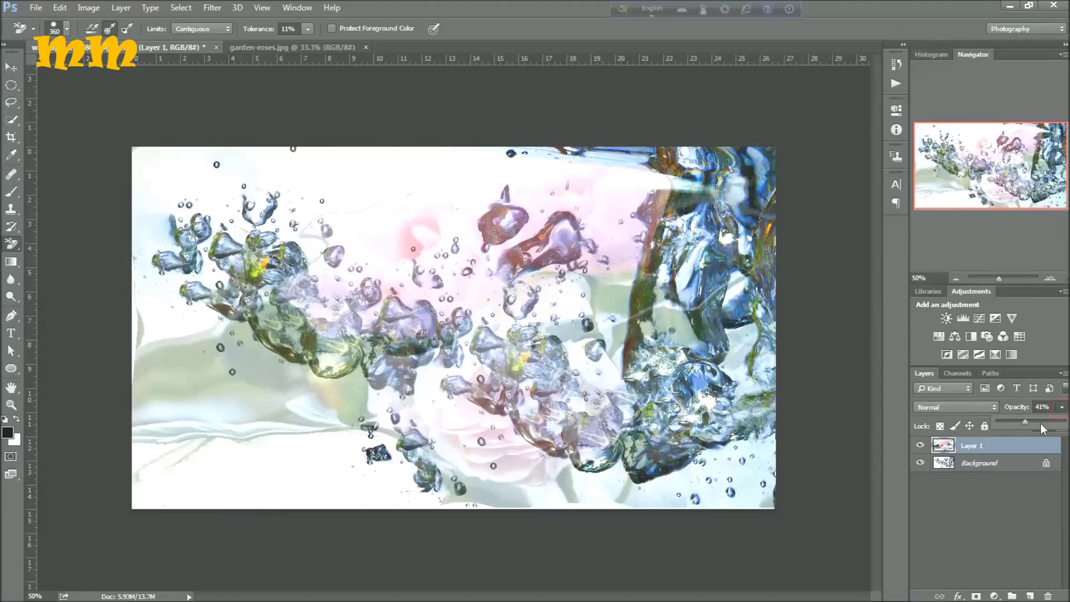
Raise Layer 1's opacity to 55% so the pink roses show more strongly
{"action": "left_click", "coordinate": [1035, 424]}
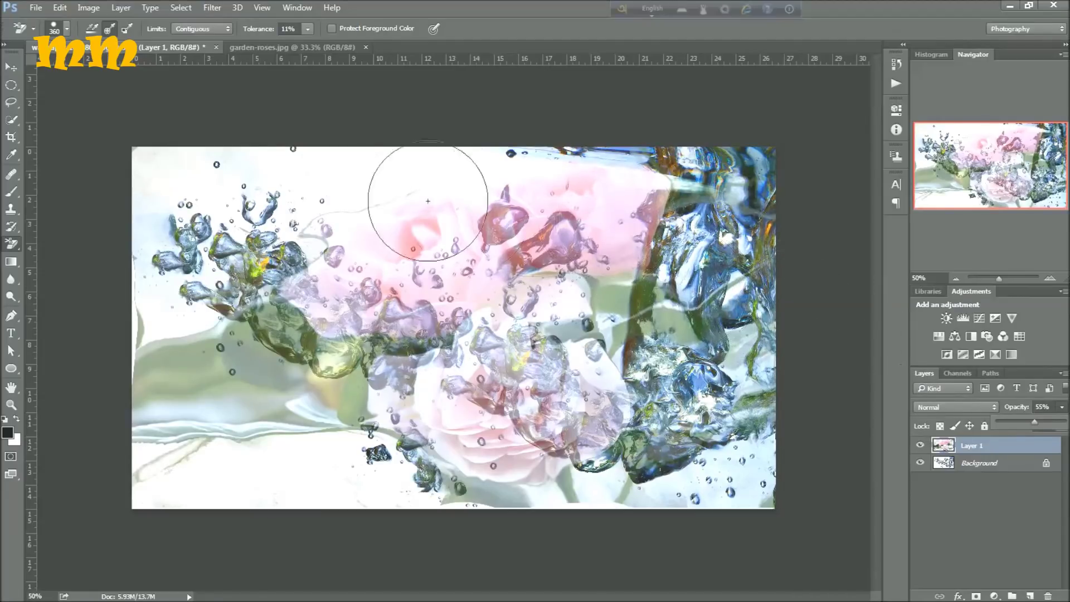
{"action": "left_click", "coordinate": [36, 7]}
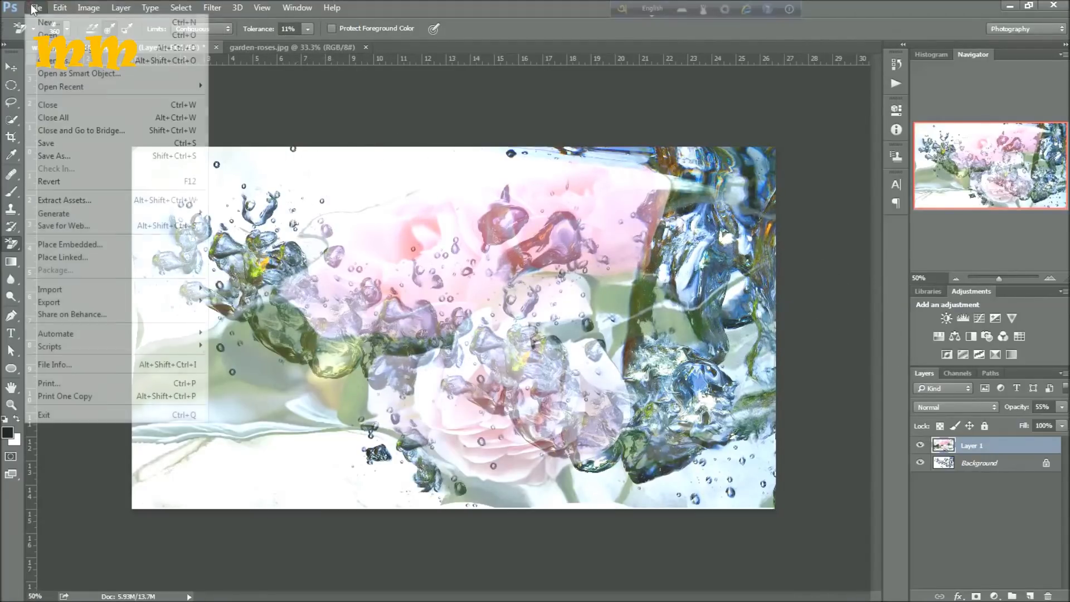
Save the composite to the Desktop as JPEG 'the liquified image' at quality 12
{"action": "left_click", "coordinate": [45, 157]}
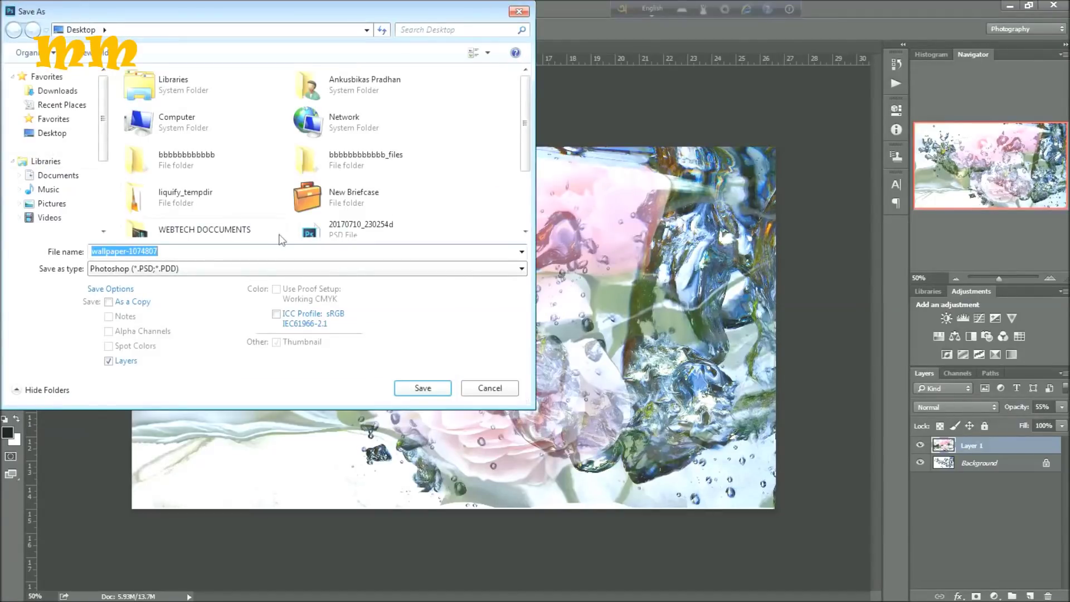
{"action": "left_click", "coordinate": [247, 252]}
{"action": "left_click_drag", "start_coordinate": [151, 249], "coordinate": [90, 251]}
{"action": "type", "text": "t"}
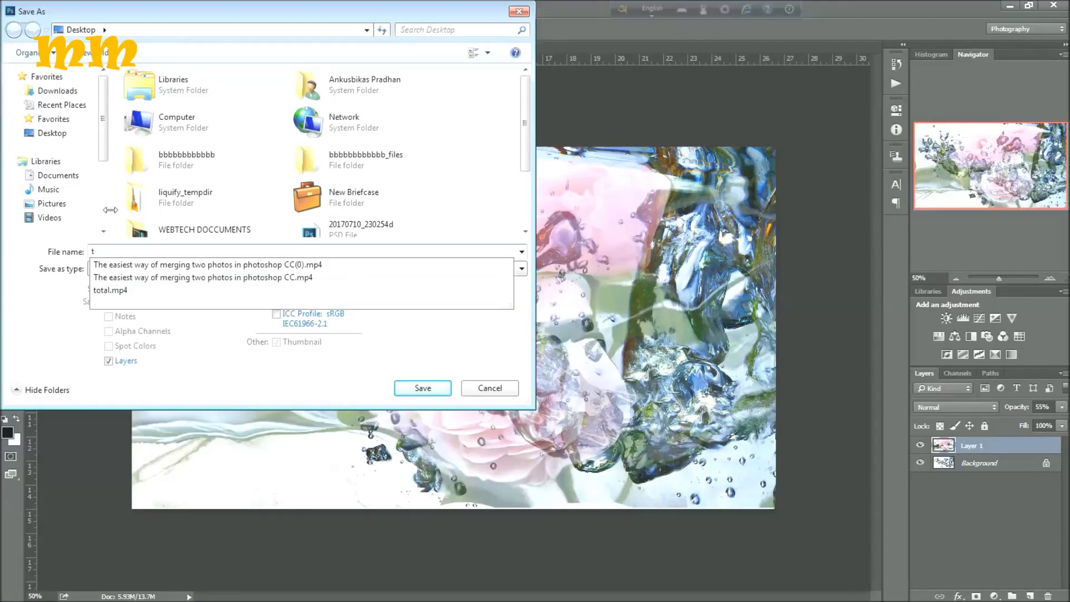
{"action": "type", "text": "he"}
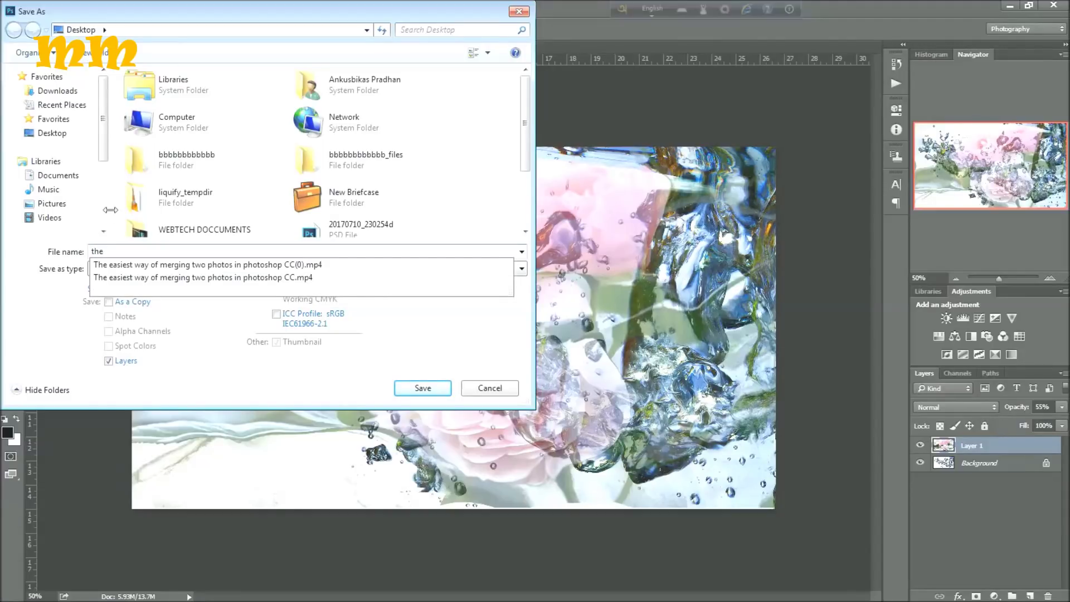
{"action": "type", "text": " liquified image"}
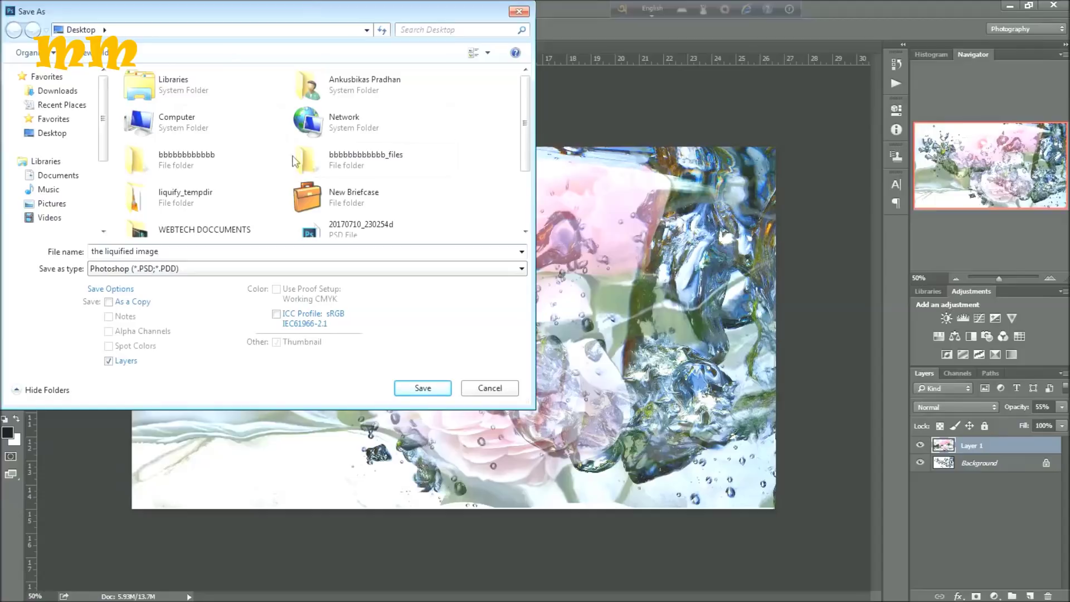
{"action": "left_click", "coordinate": [521, 269]}
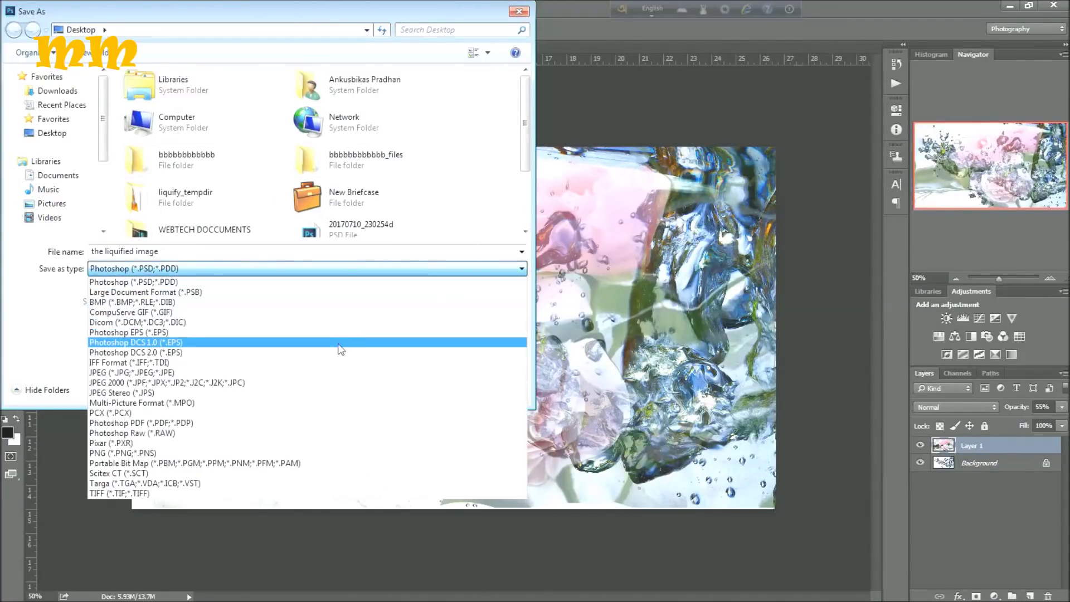
{"action": "left_click", "coordinate": [194, 372]}
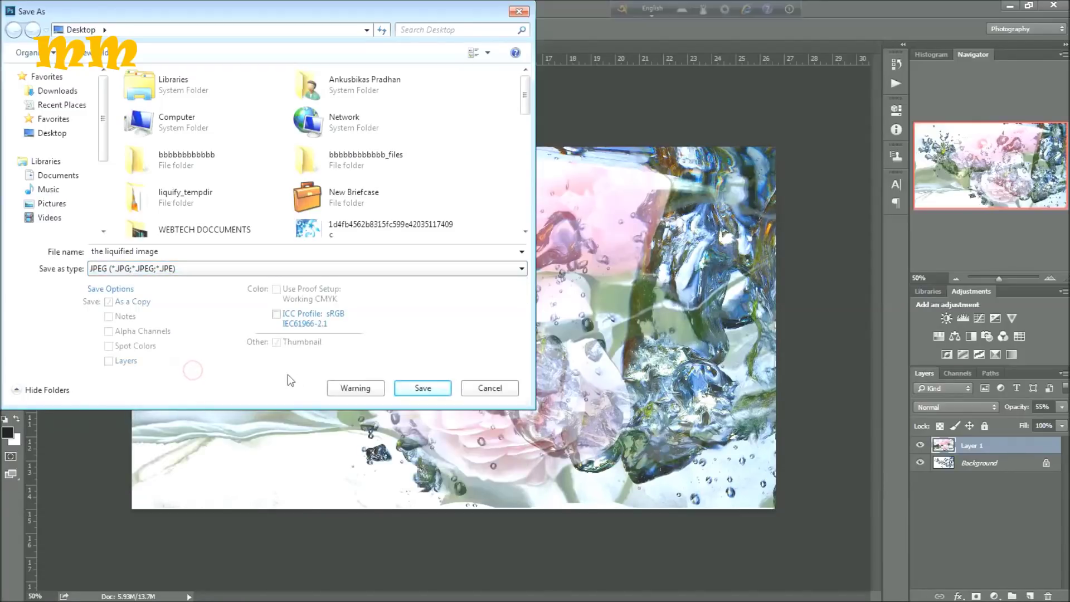
{"action": "left_click", "coordinate": [414, 393]}
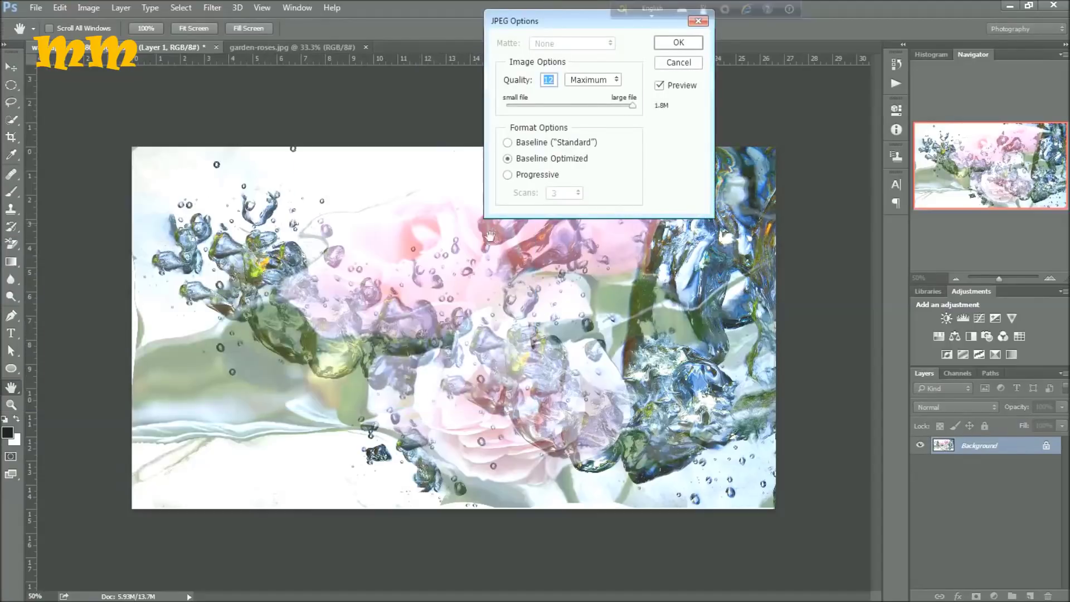
{"action": "left_click", "coordinate": [688, 43]}
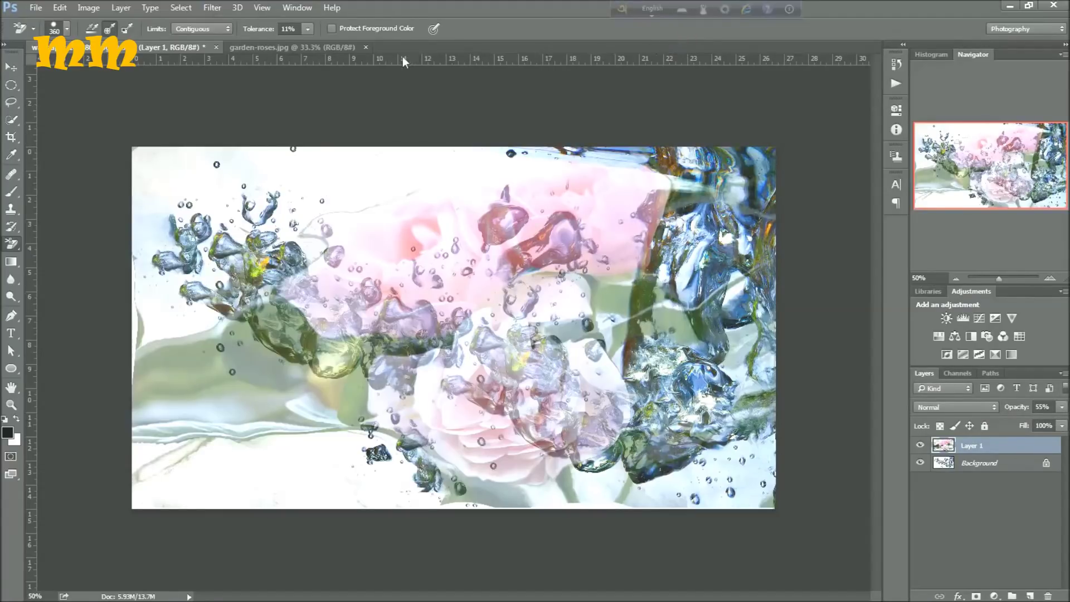
Close garden-roses.jpg and the wallpaper document, discarding the wallpaper's unsaved changes
{"action": "left_click", "coordinate": [365, 47]}
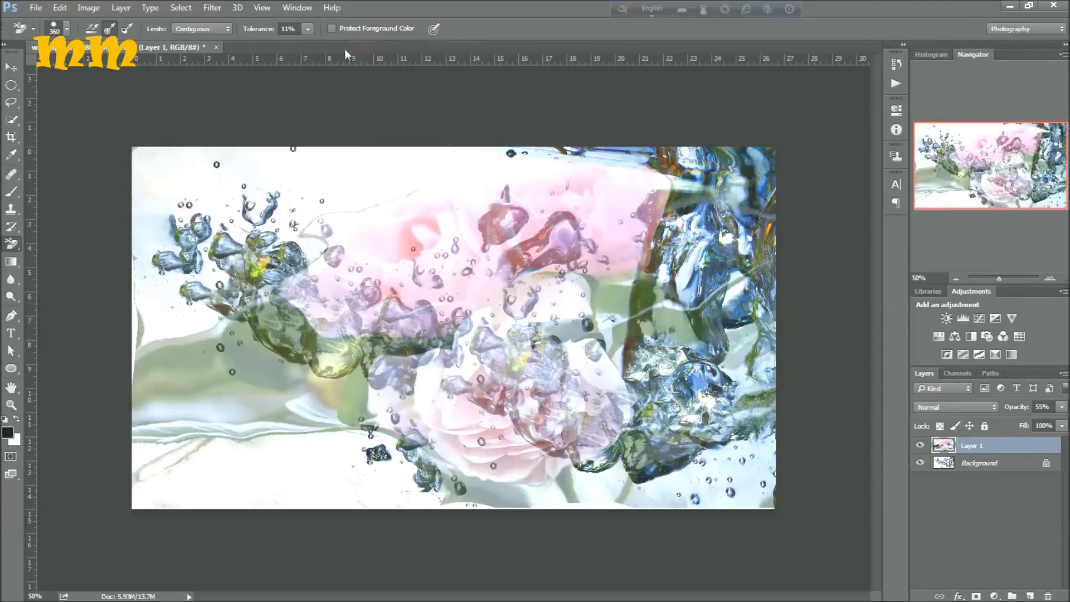
{"action": "left_click", "coordinate": [216, 47]}
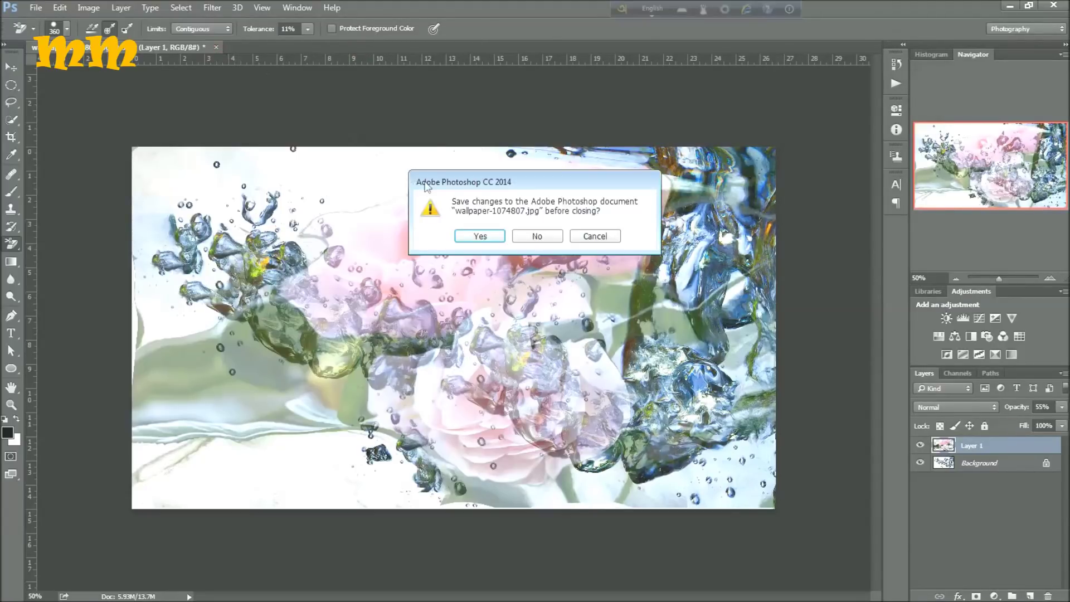
{"action": "left_click", "coordinate": [530, 237]}
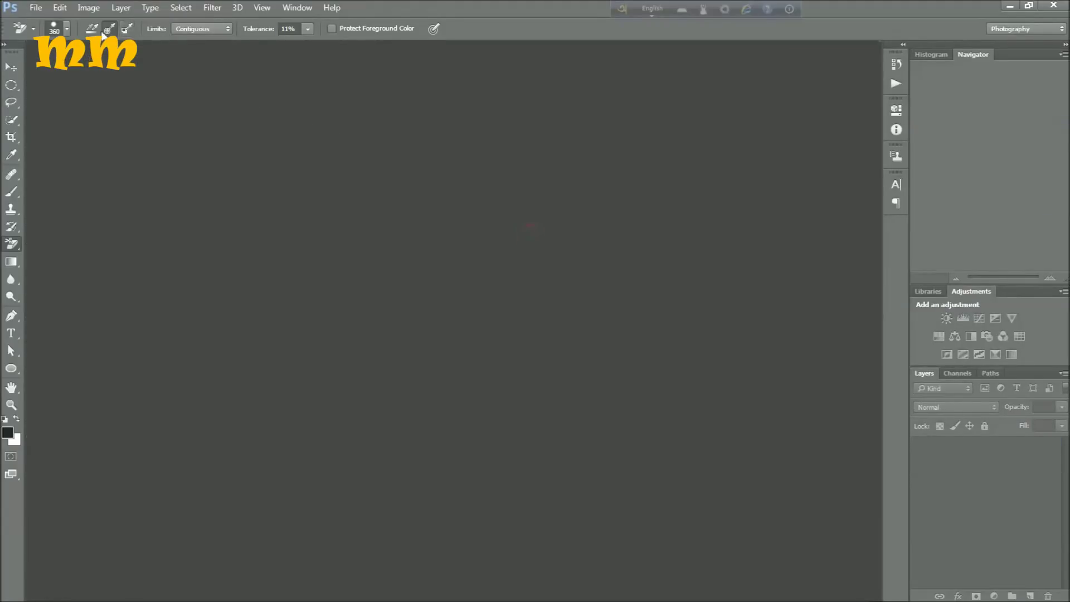
Reopen the saved 'the liquified image' JPEG from the Desktop
{"action": "left_click", "coordinate": [31, 7]}
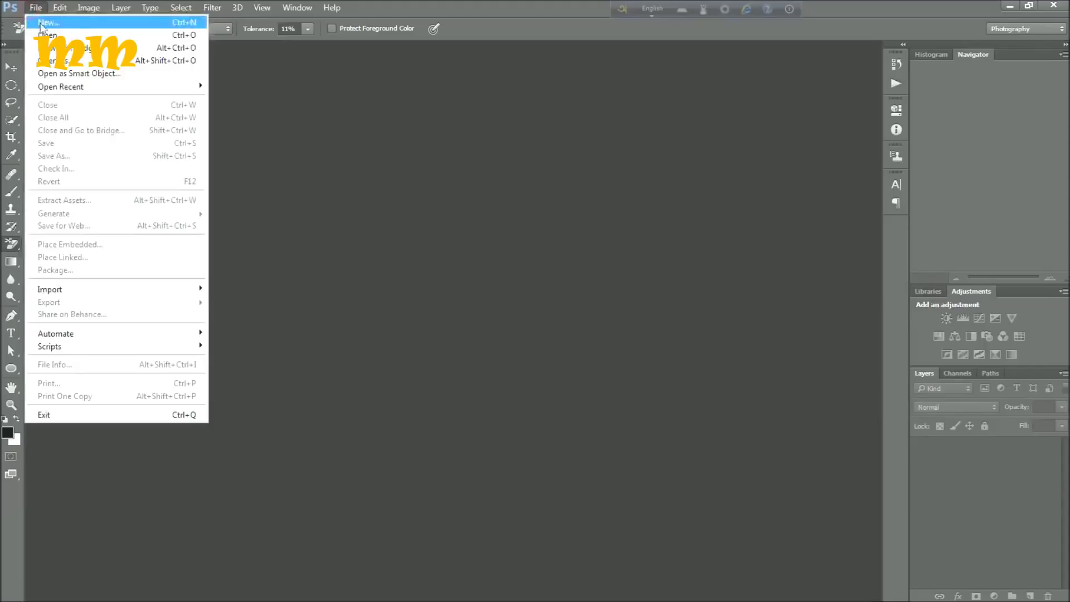
{"action": "left_click", "coordinate": [49, 29]}
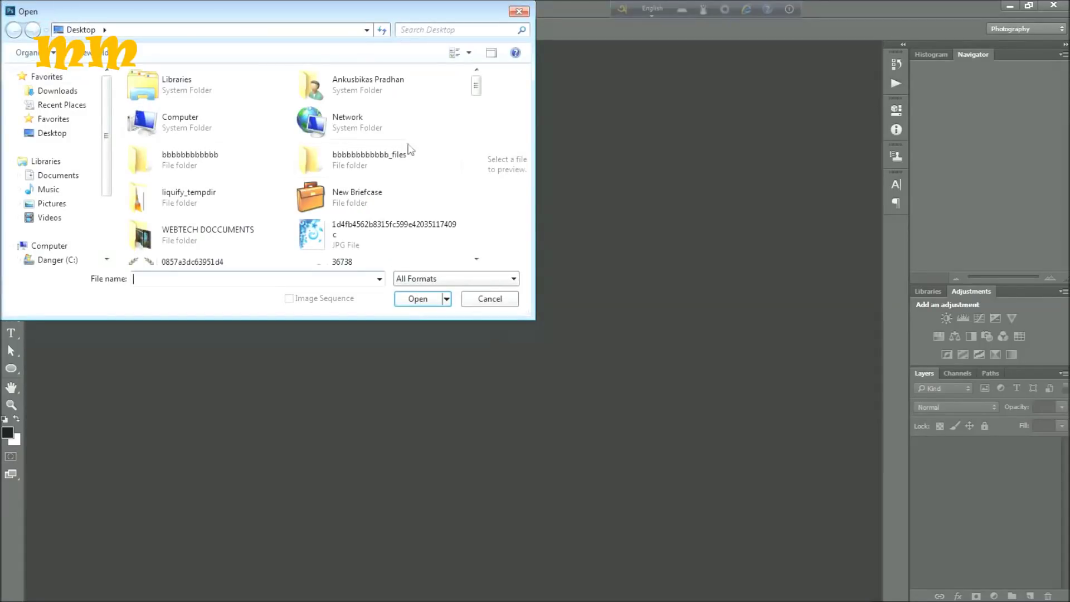
{"action": "left_click_drag", "start_coordinate": [476, 89], "coordinate": [474, 224]}
{"action": "left_click", "coordinate": [363, 245]}
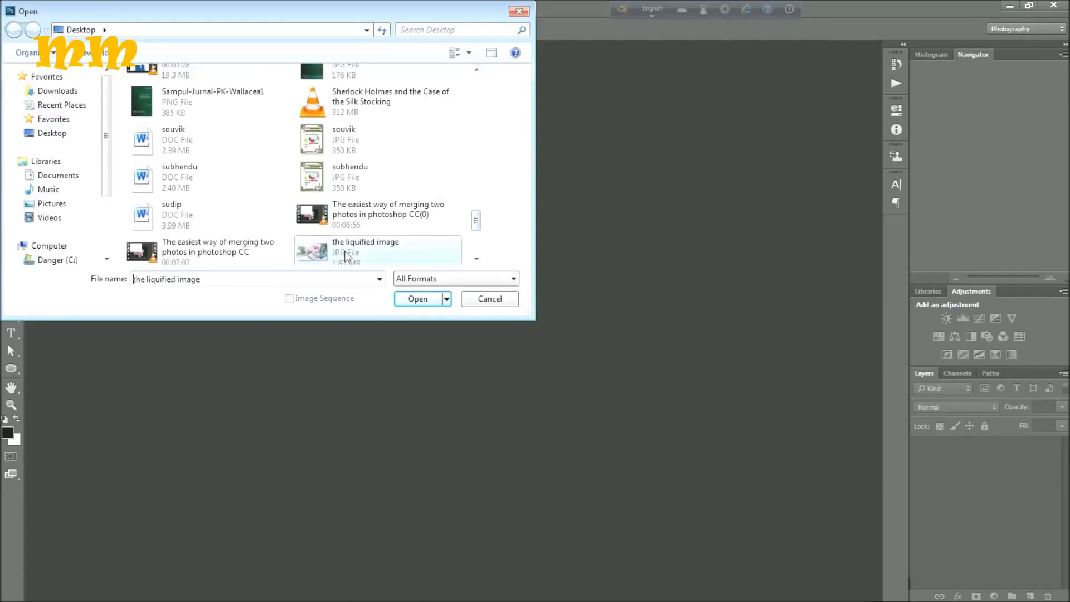
{"action": "left_click", "coordinate": [415, 299]}
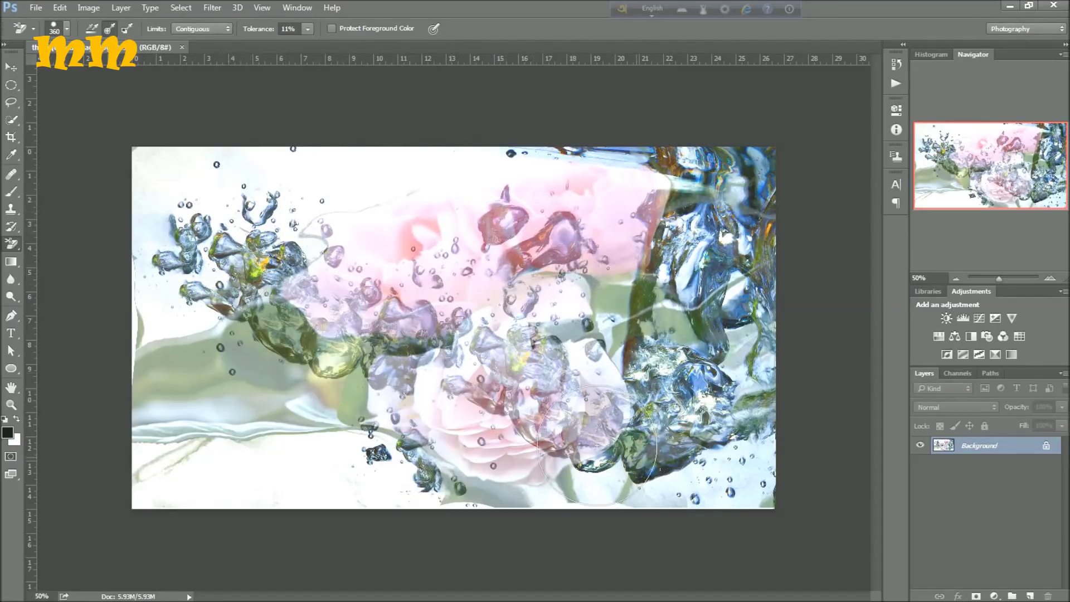
{"action": "mouse_move", "coordinate": [954, 590]}
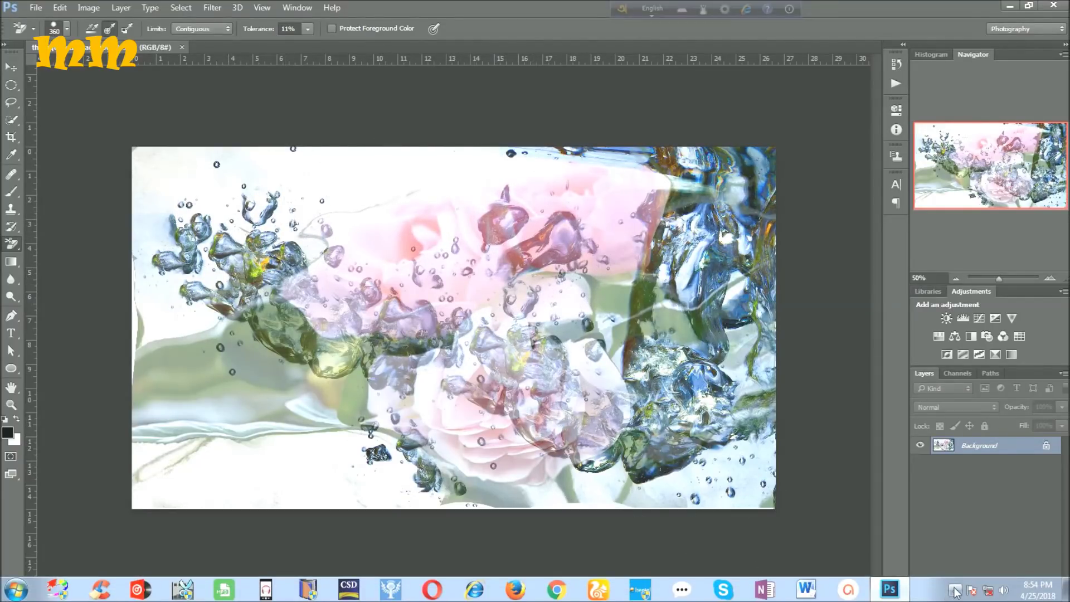
{"action": "left_click", "coordinate": [954, 590]}
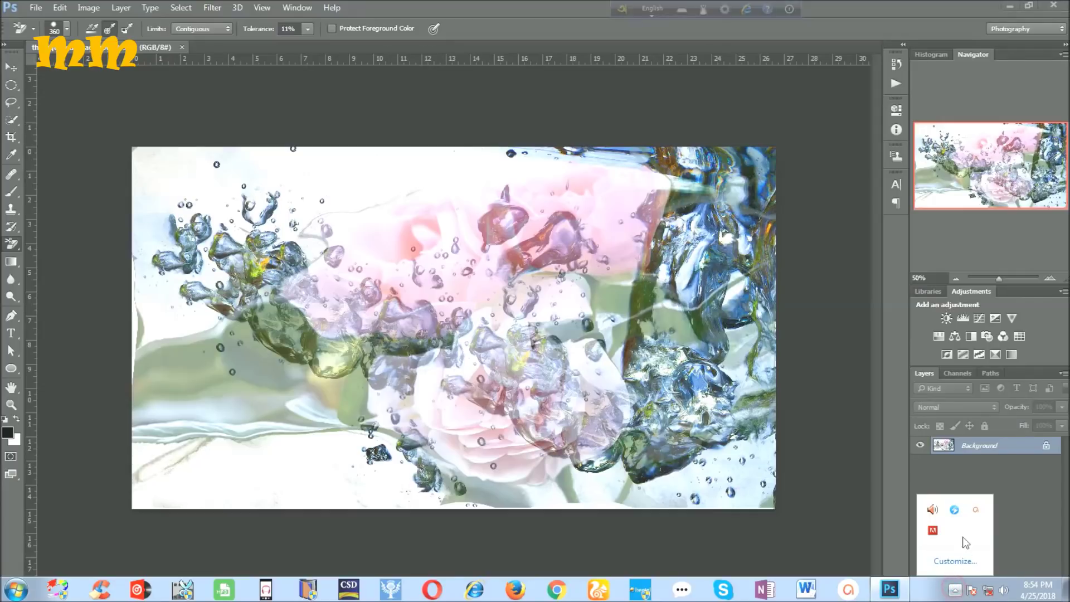
{"action": "mouse_move", "coordinate": [969, 515]}
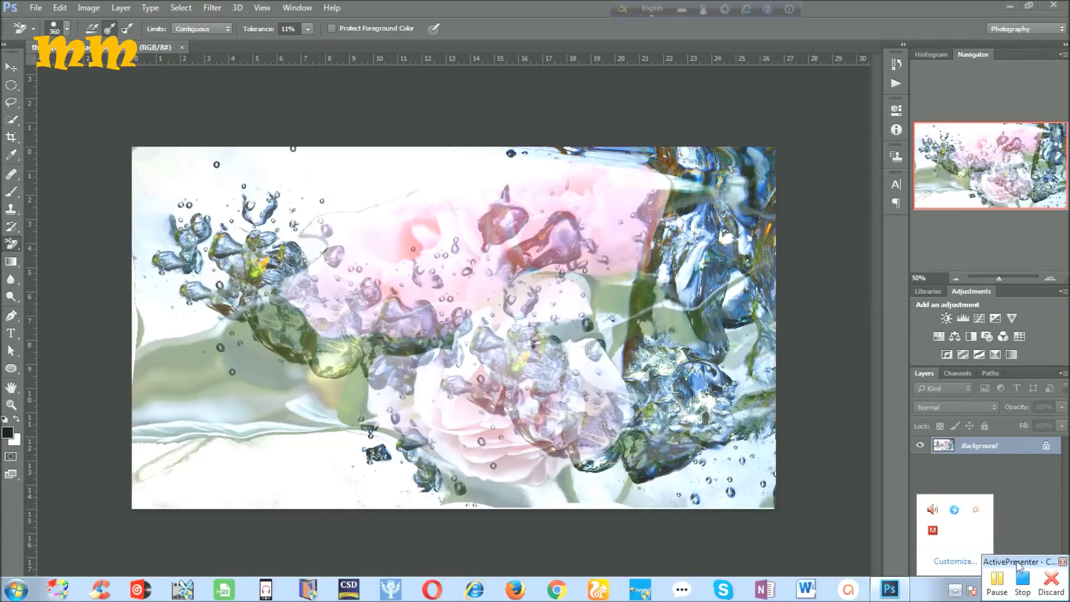